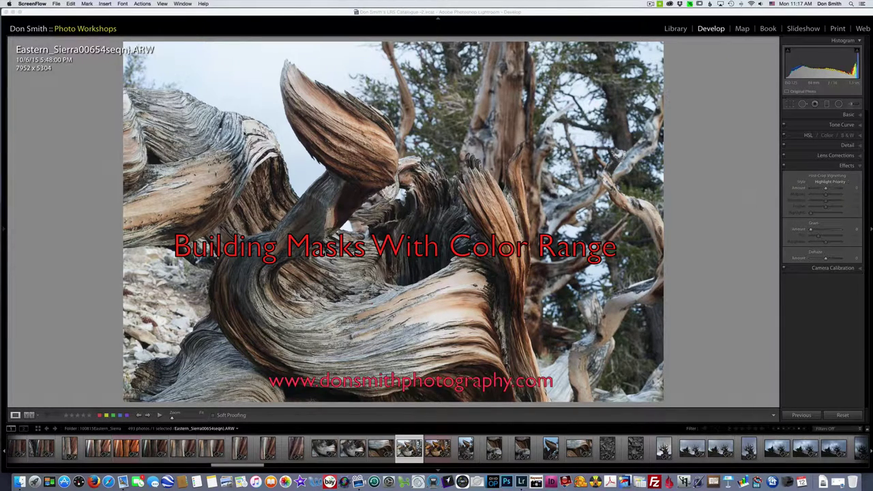
- Set the photo's white balance to Daylight in the Basic panel
left_click(817, 118)
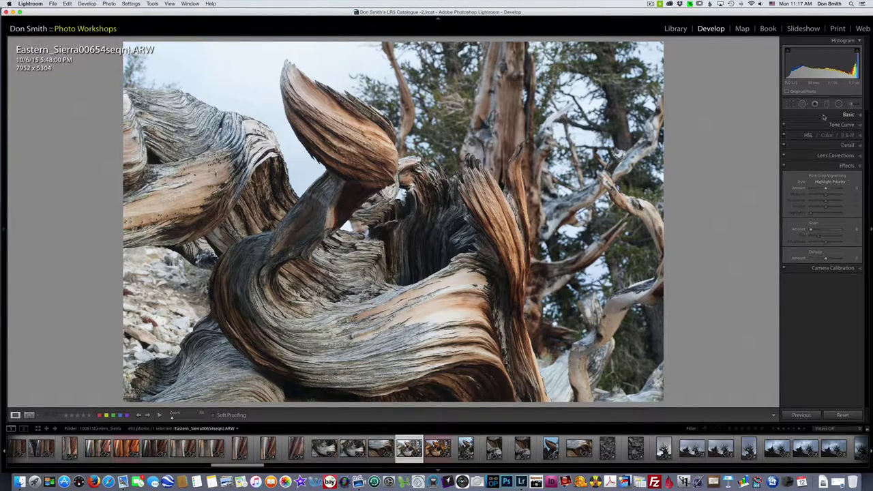
left_click(852, 114)
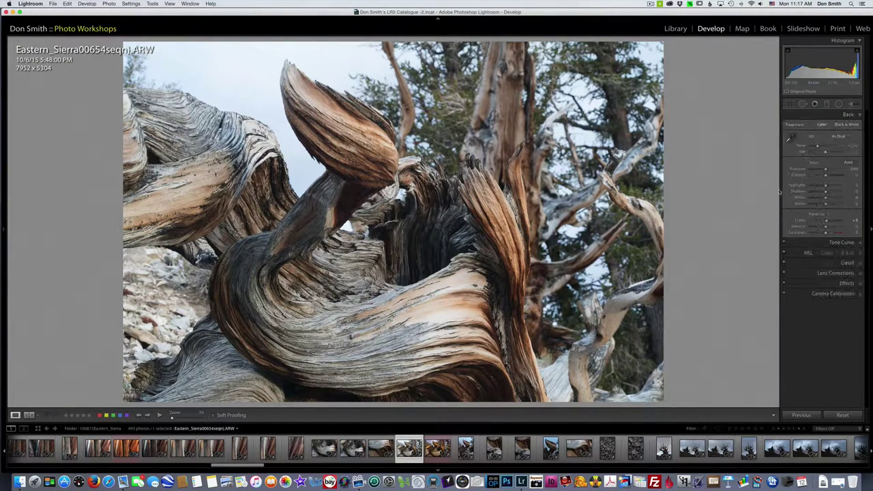
left_click(844, 137)
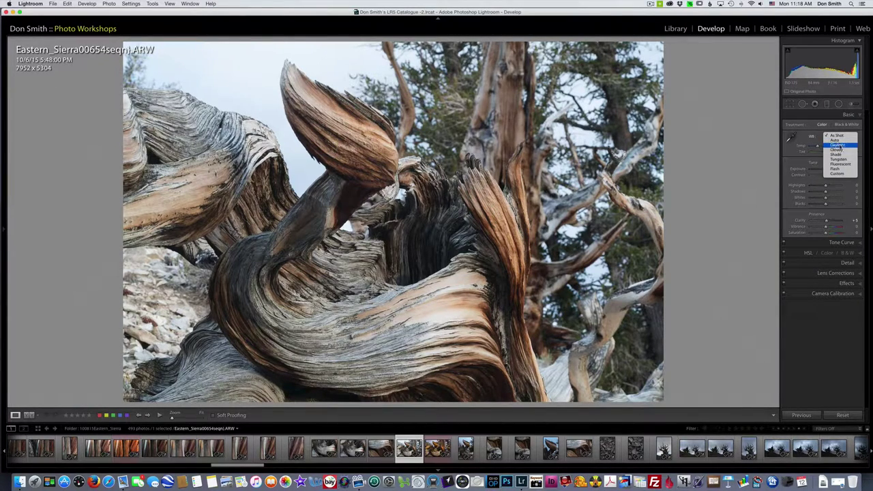
left_click(840, 146)
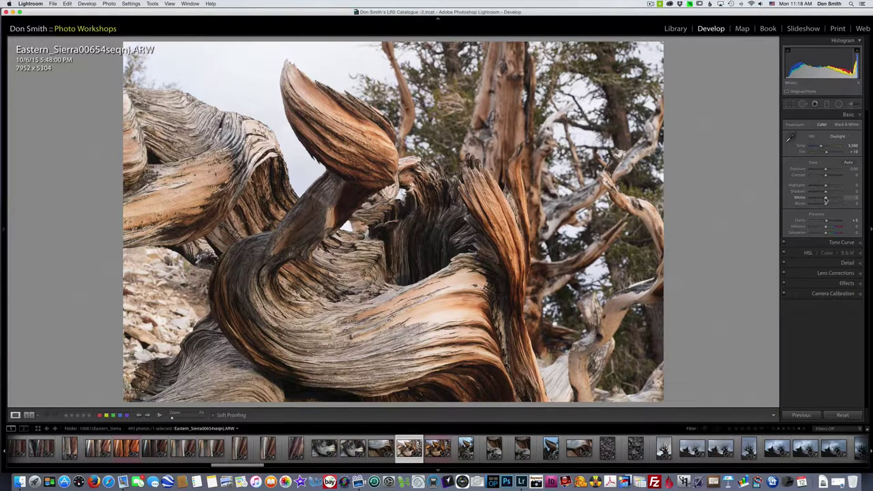
- Raise Whites to +23 and lower Blacks to −11, stopping just short of clipping
key("alt")
left_click_drag(825, 200, 826, 204)
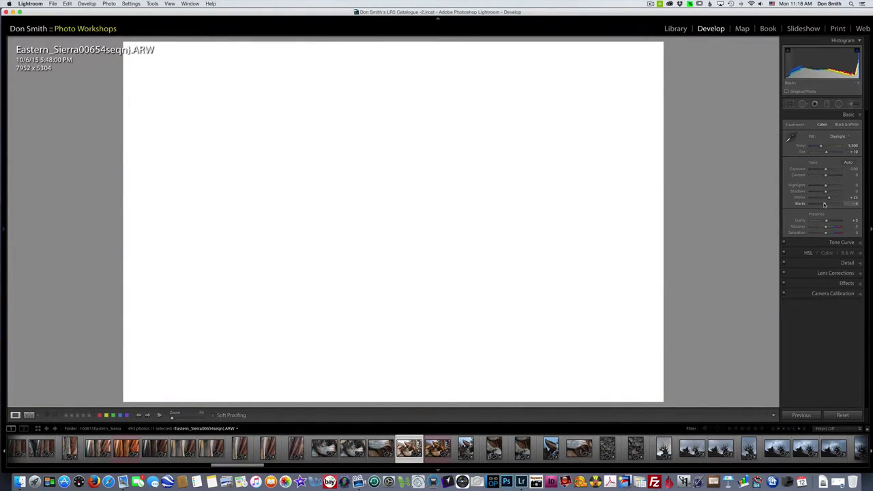
left_click_drag(825, 204, 824, 204)
left_click_drag(824, 204, 823, 204)
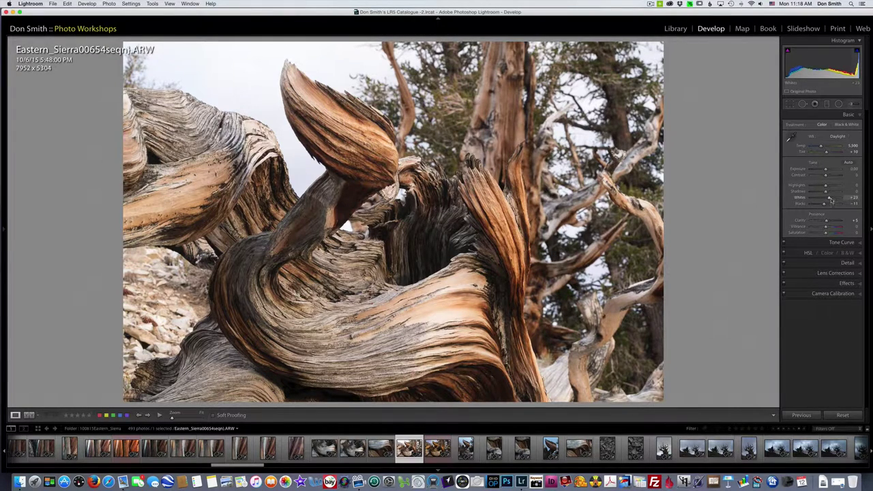
- Drop Highlights to -100 and set Whites to +33, just below clipping
key("alt")
left_click_drag(829, 199, 830, 200)
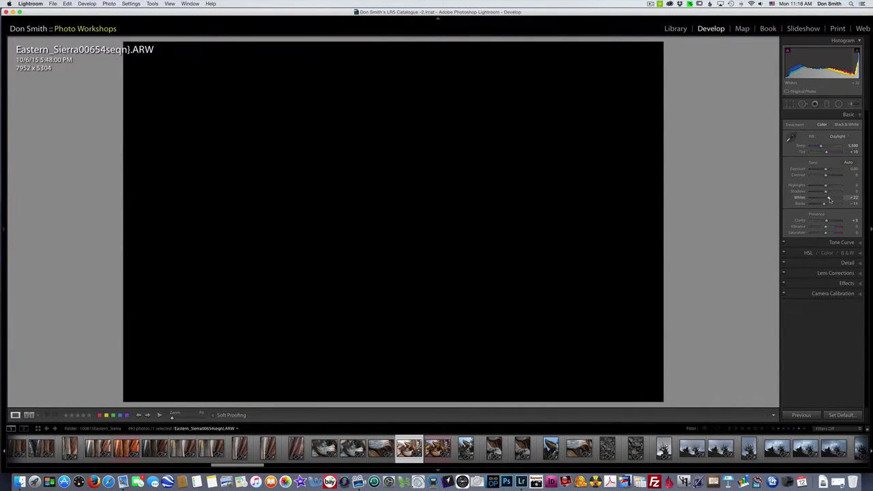
left_click_drag(831, 199, 830, 199)
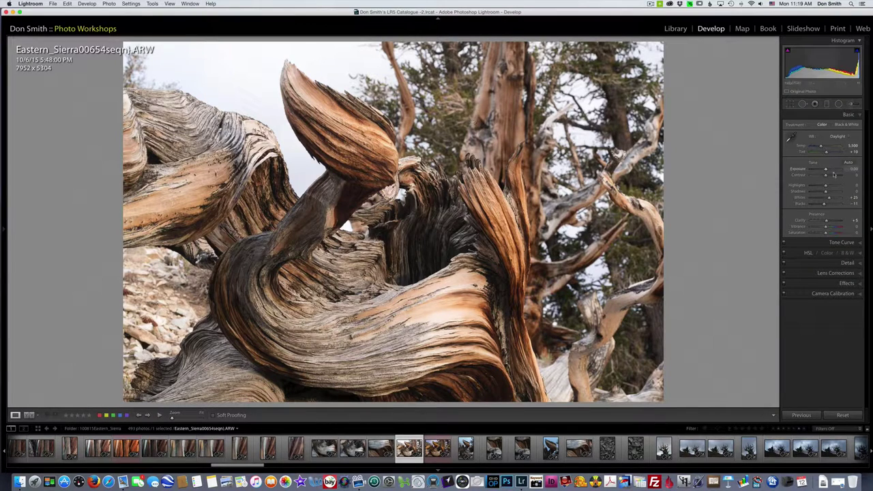
left_click_drag(826, 186, 796, 190)
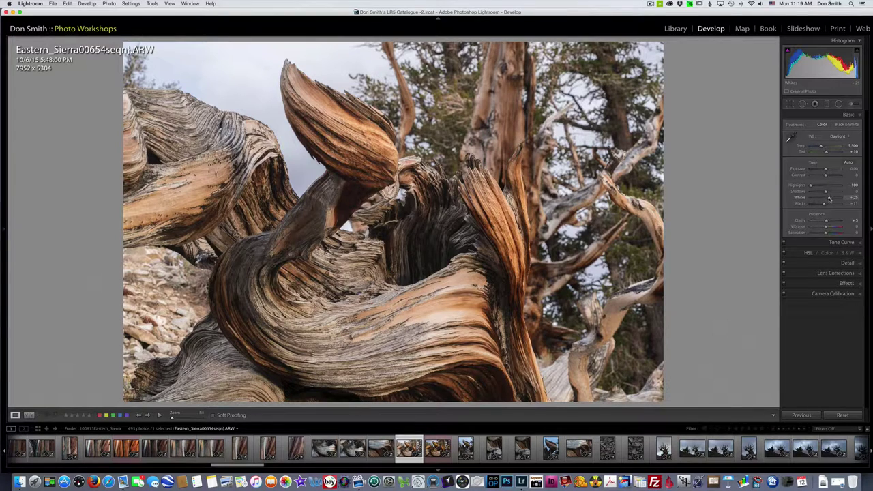
left_click_drag(830, 199, 831, 199)
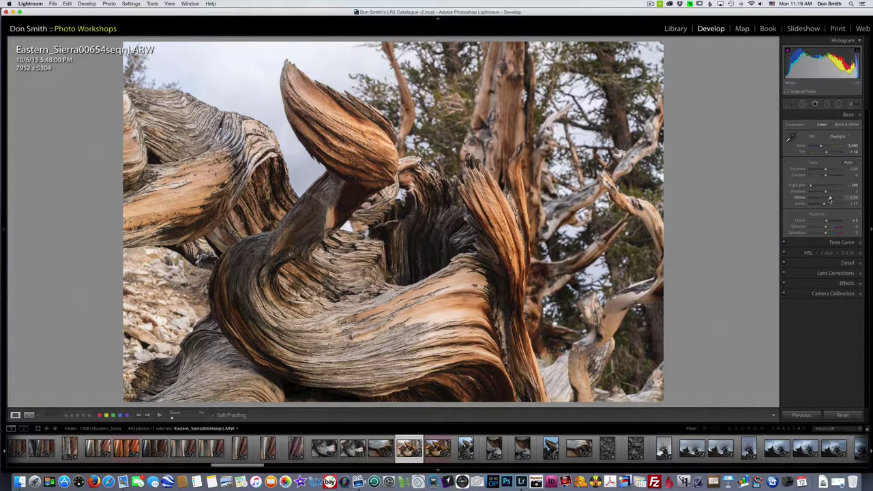
- Drag on the bark with the HSL Saturation targeted tool to set Orange +56 and Yellow +18
left_click(794, 256)
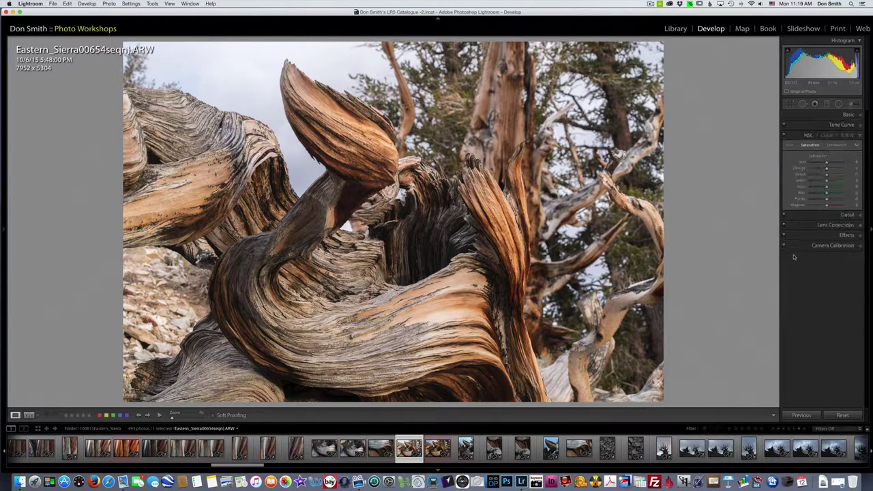
left_click(787, 158)
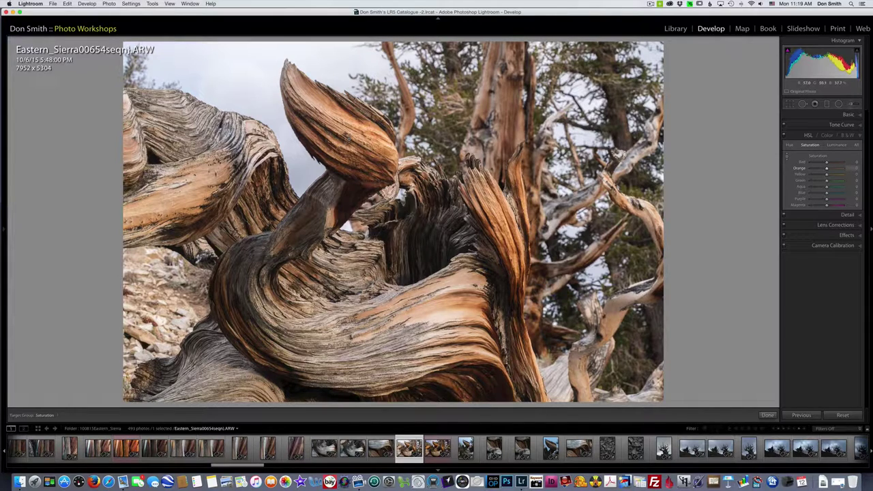
left_click_drag(402, 205, 403, 157)
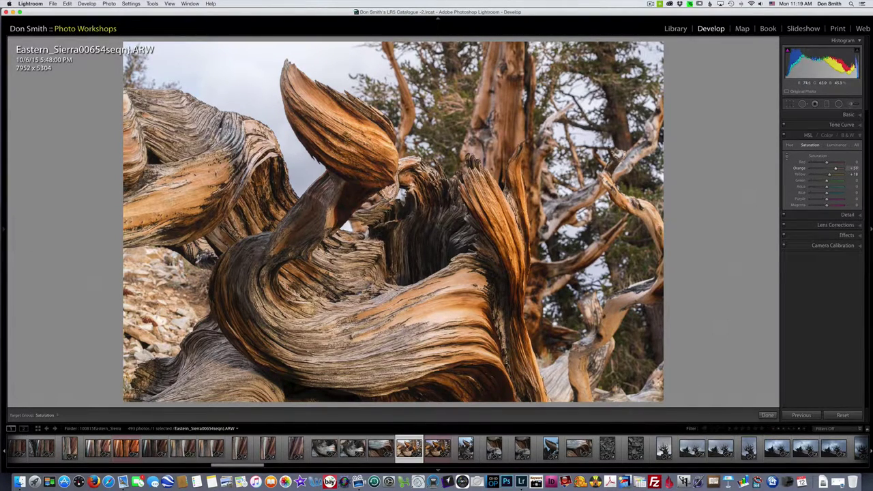
left_click_drag(277, 119, 270, 115)
- Set Sharpening Radius to 0.8 and raise Masking so sharpening hits mainly the bark edges
left_click(827, 217)
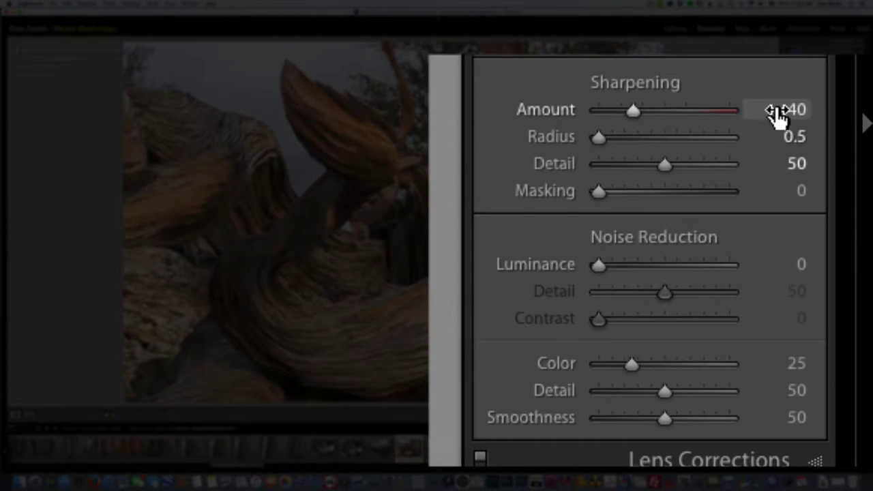
left_click(784, 137)
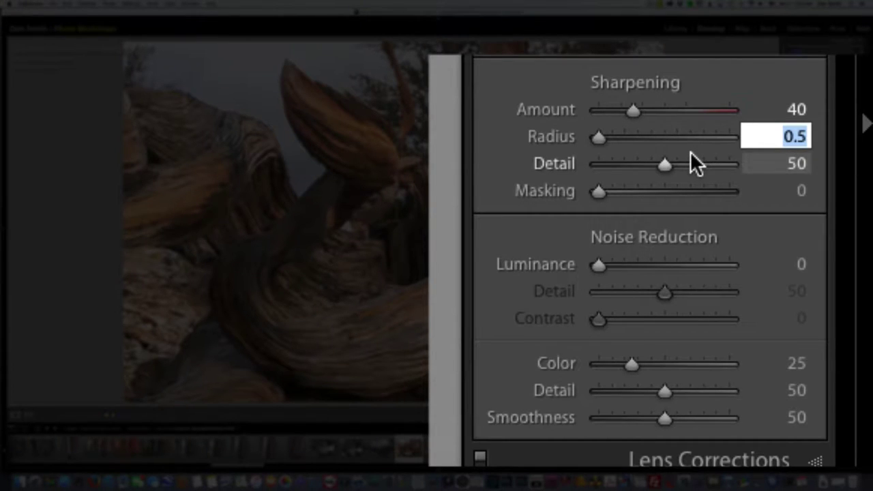
type("0.")
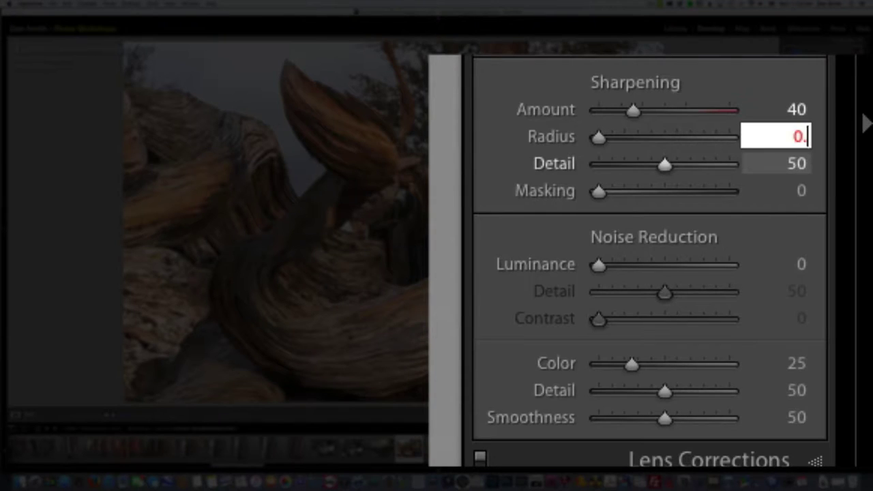
type("8")
key("Return")
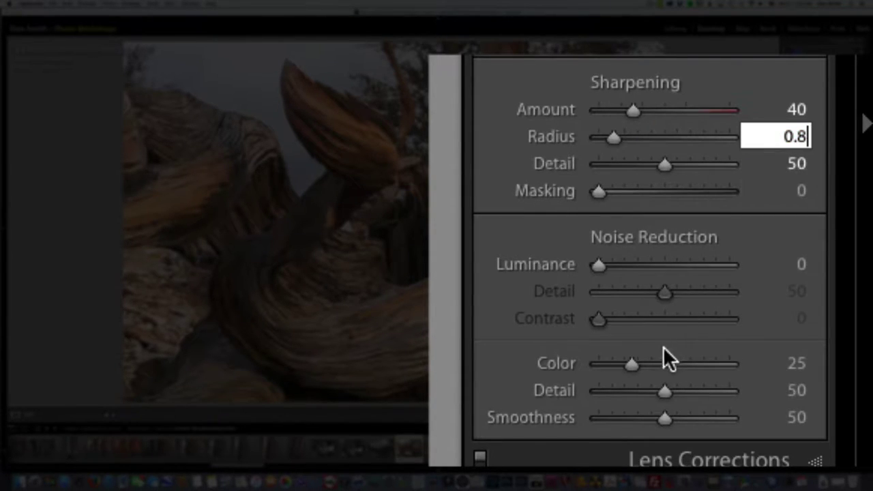
left_click(593, 191, "alt")
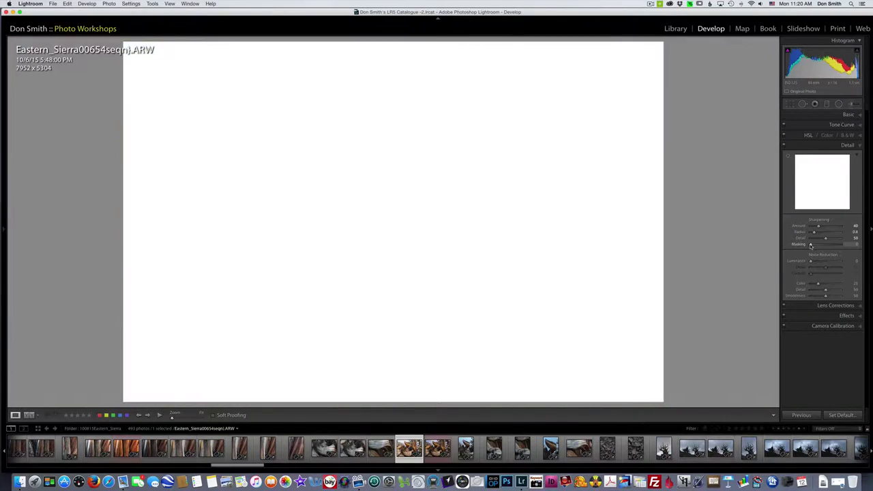
left_click_drag(811, 245, 823, 244)
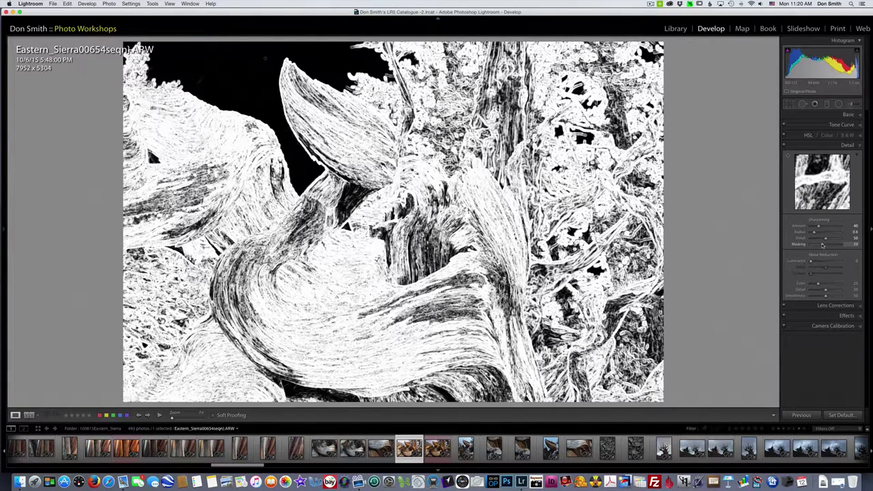
left_click_drag(823, 244, 823, 245)
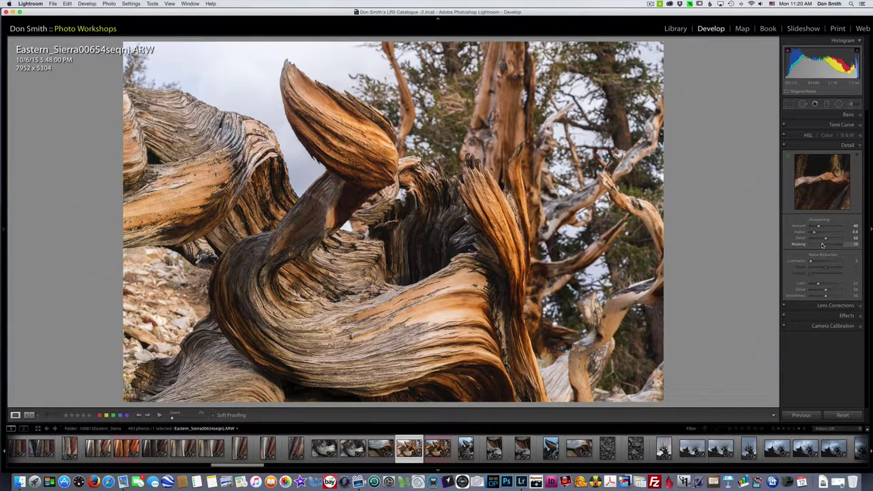
- Set the Dehaze Amount in the Effects panel to about +30
left_click(810, 316)
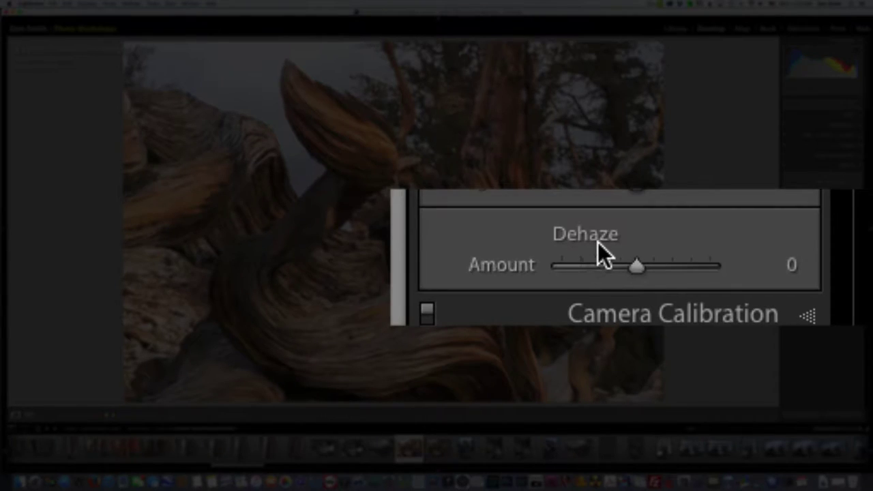
left_click_drag(637, 273, 662, 276)
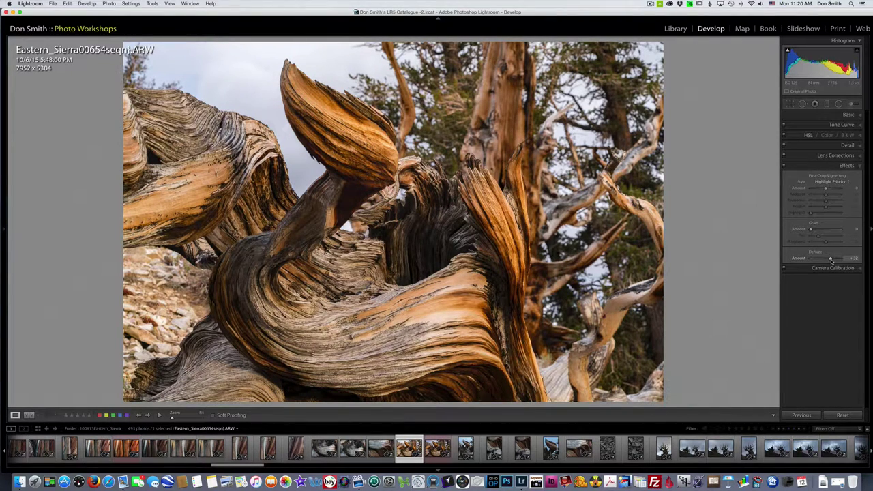
left_click_drag(831, 260, 830, 261)
- Heal two dust spots in the upper-left sky with Spot Removal, checking them with Visualize Spots
left_click(803, 105)
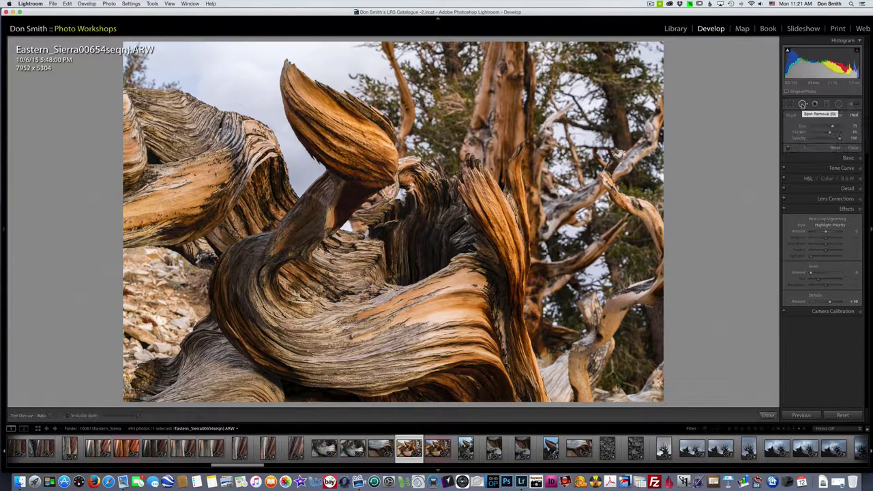
left_click(67, 416)
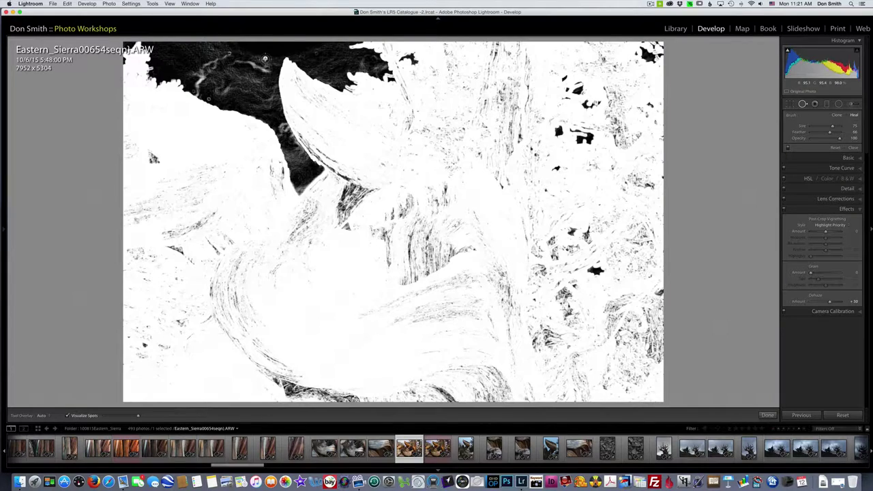
left_click(264, 58)
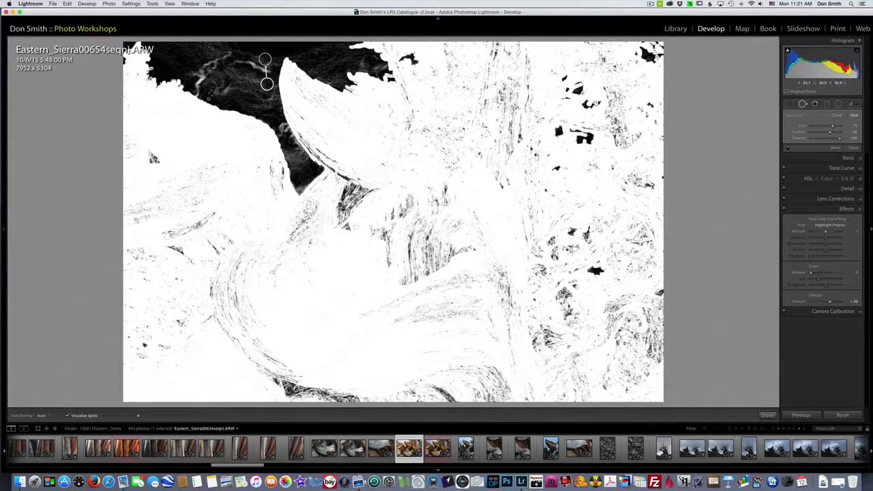
key("Escape")
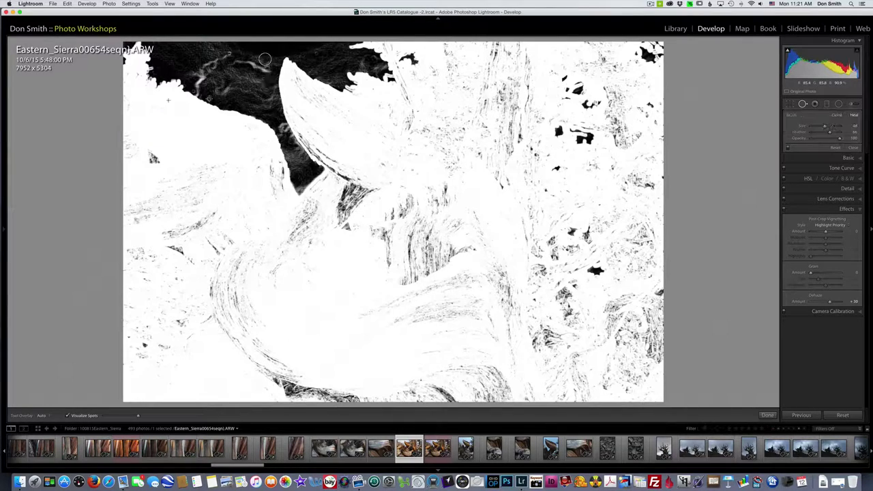
left_click(209, 98)
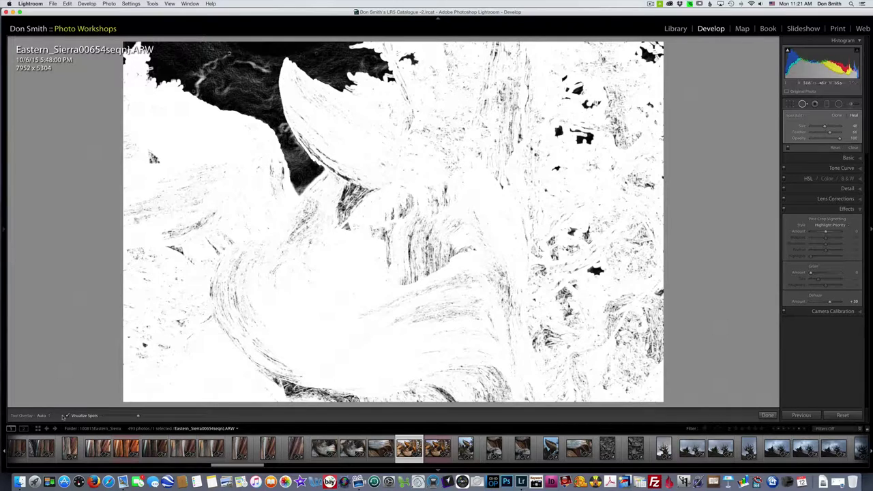
left_click(67, 416)
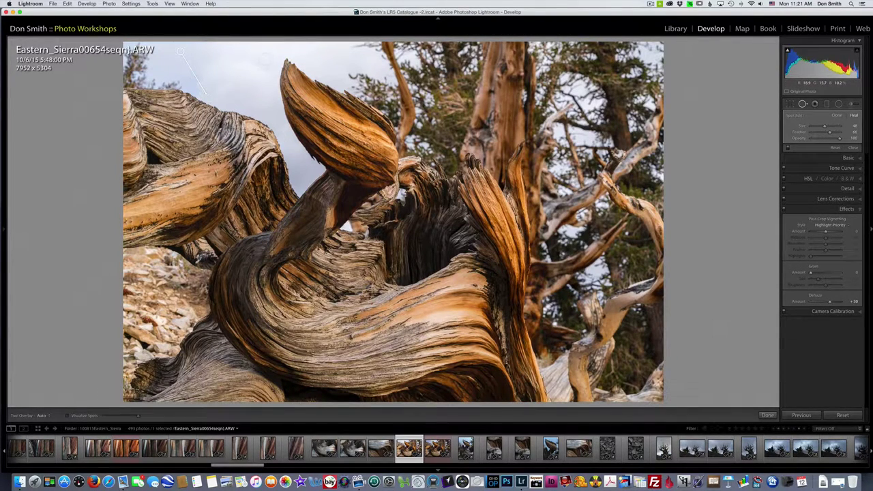
- Send the photo via Edit In > Edit in Adobe Photoshop CC 2015
right_click(434, 178)
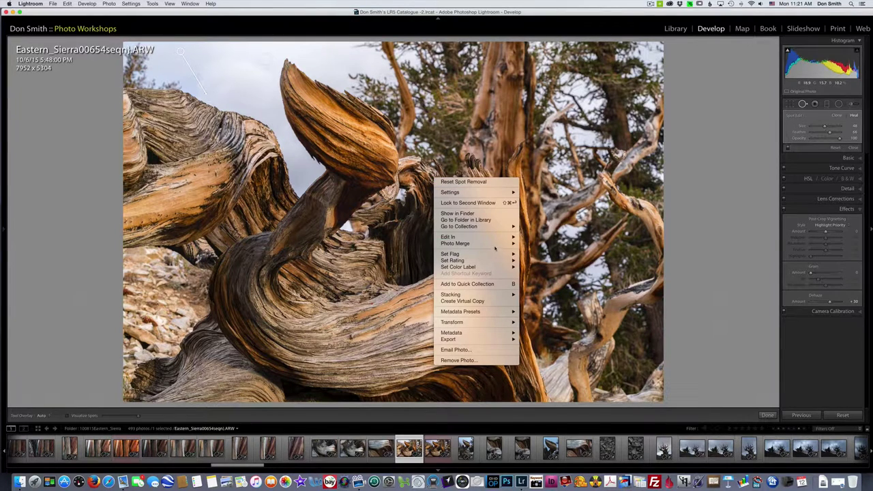
mouse_move(477, 237)
left_click(539, 237)
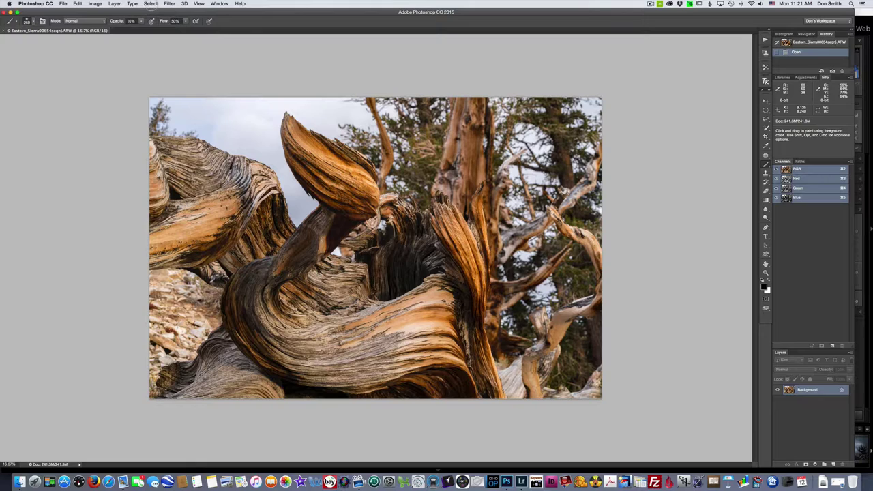
- Open Photoshop's Select menu for the Lightroom-edited pine photo
left_click(151, 6)
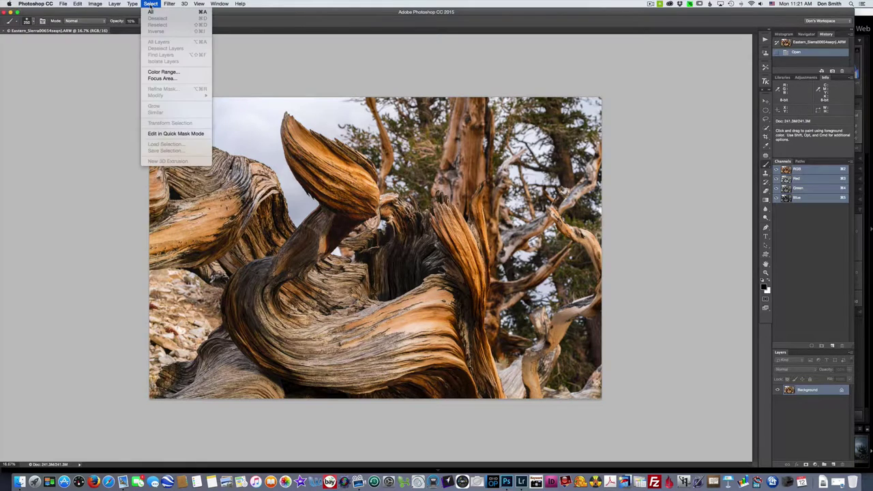
- Select the orange bark with Color Range, sampling several trunk colours and setting Fuzziness to 45
left_click(187, 72)
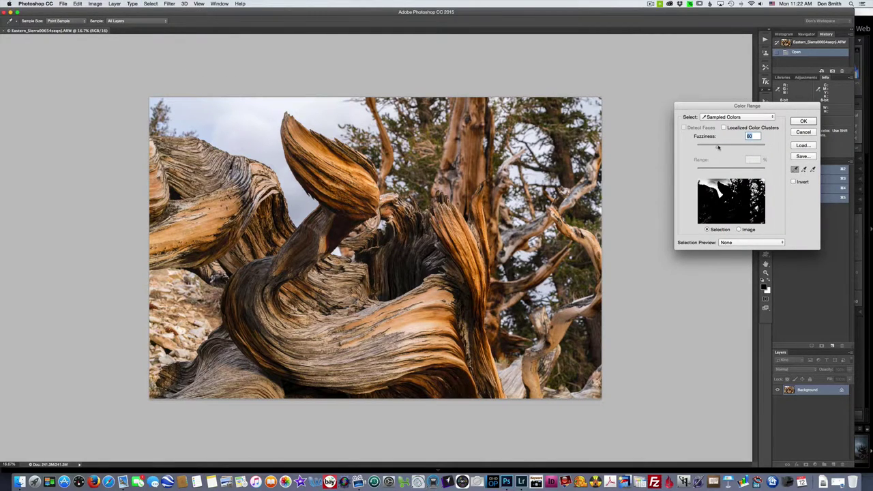
left_click_drag(718, 148, 696, 148)
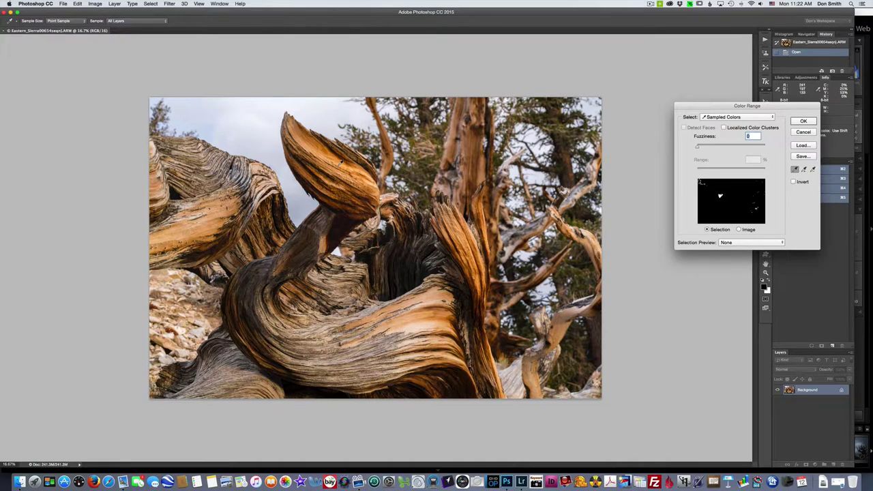
left_click(341, 163)
left_click_drag(699, 148, 707, 148)
left_click(473, 247)
left_click(473, 153)
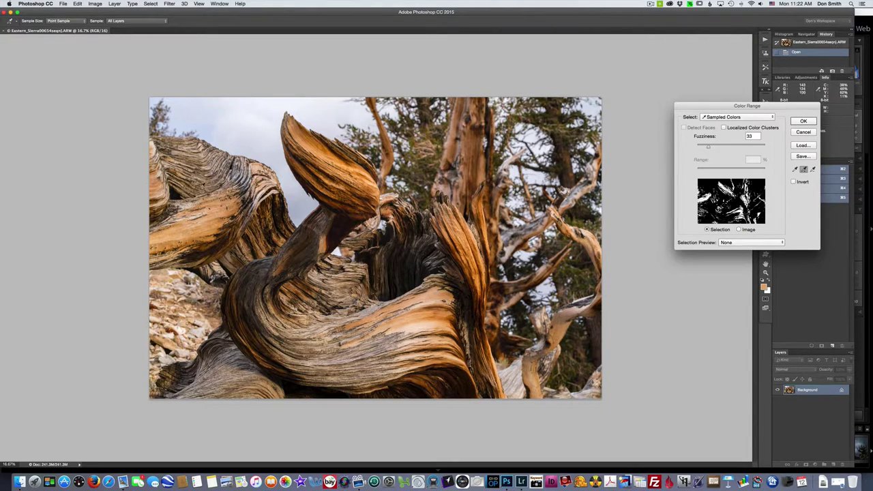
left_click(202, 187)
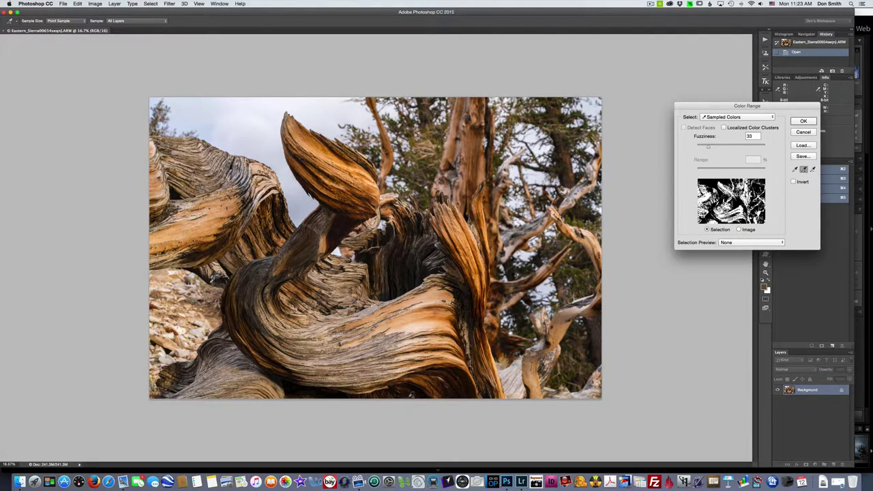
left_click(205, 188)
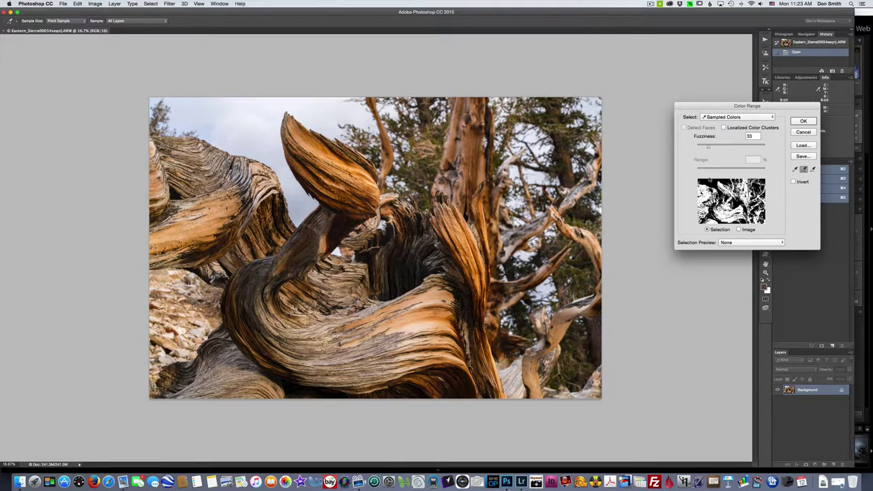
left_click(708, 148)
left_click_drag(708, 147, 713, 147)
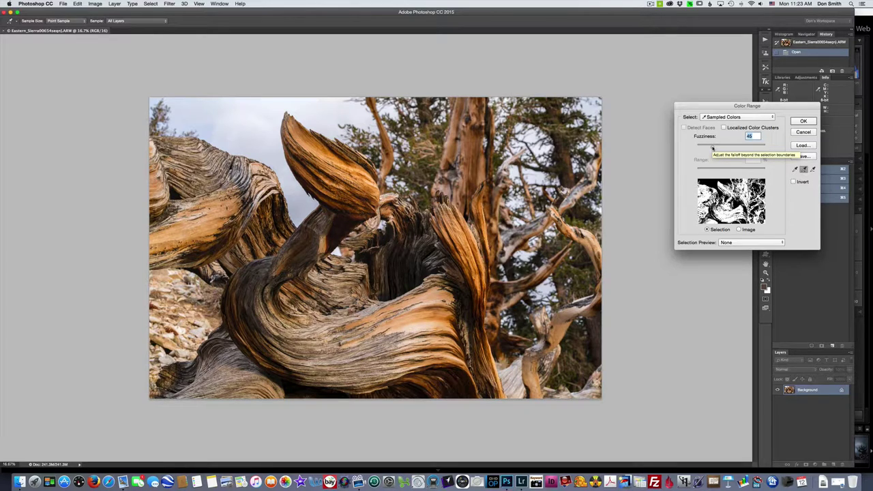
left_click(805, 122)
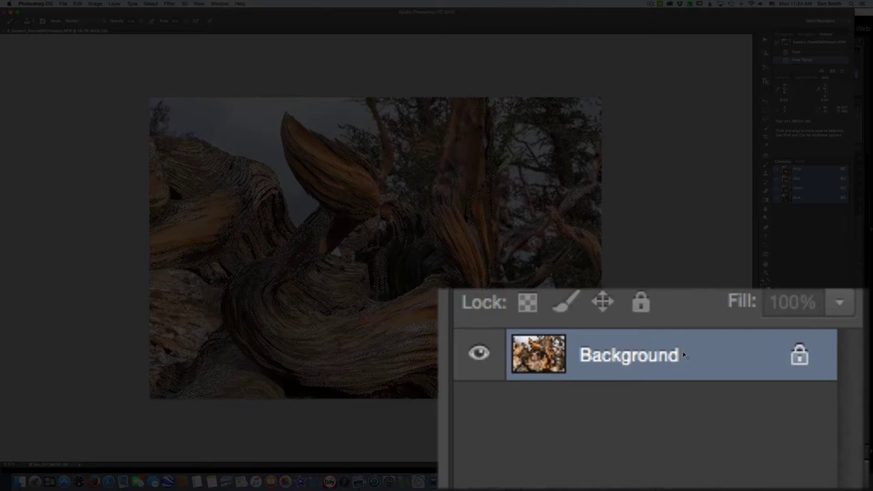
- Copy the selected bark to a new Layer 1 with Cmd+J
key("super+j")
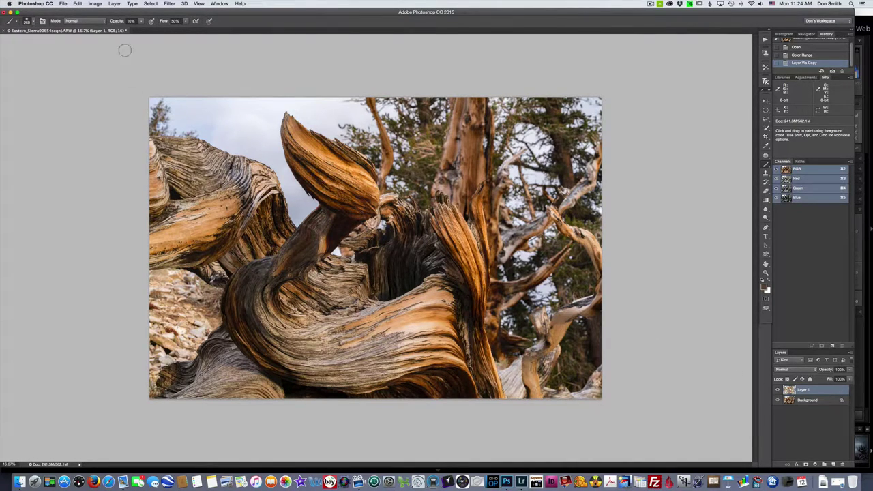
- Open Layer 1 in the ON1 Perfect Effects 9 Suite plug-in via File > Automate
left_click(64, 4)
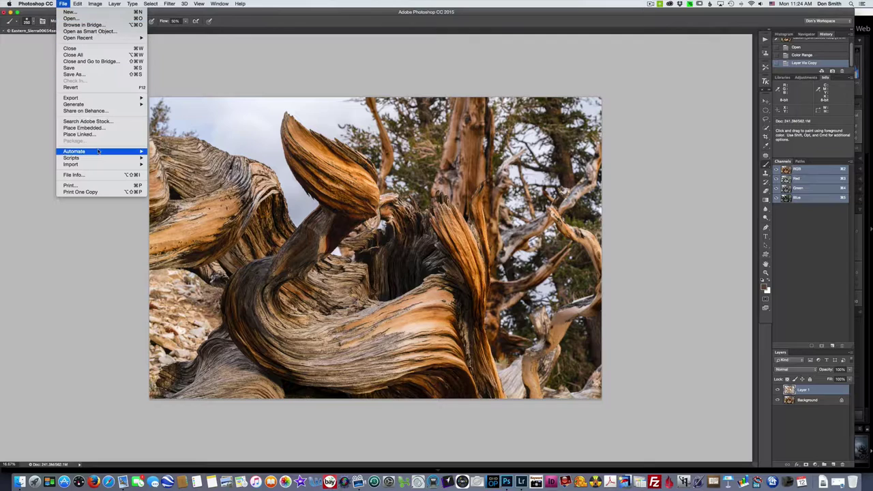
mouse_move(100, 152)
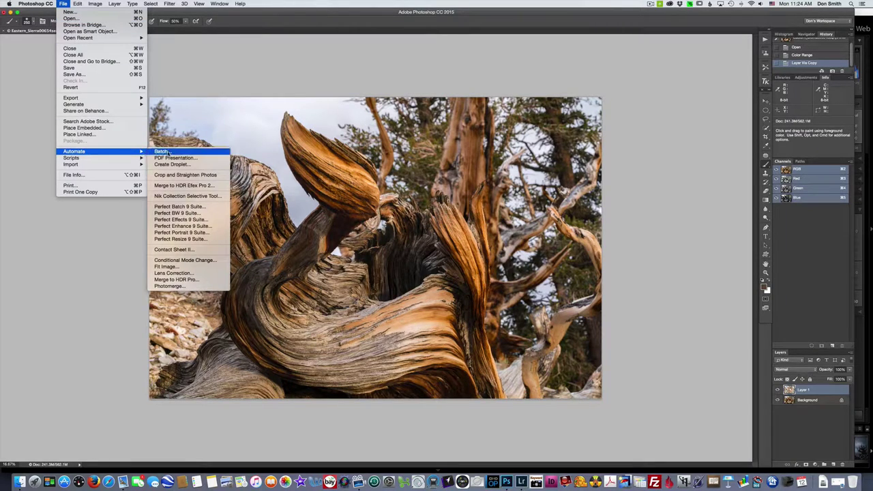
left_click(176, 220)
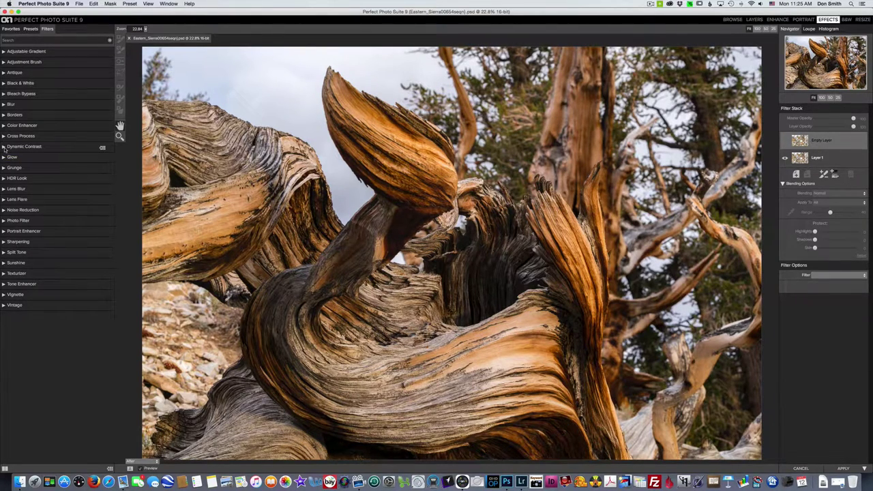
- Apply the Natural Dynamic Contrast preset with Protect Highlights set to 64
left_click(4, 149)
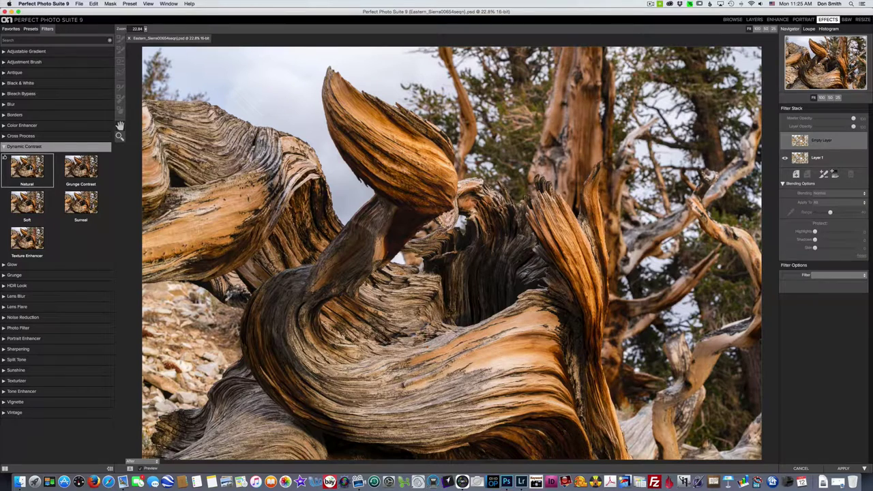
left_click(31, 168)
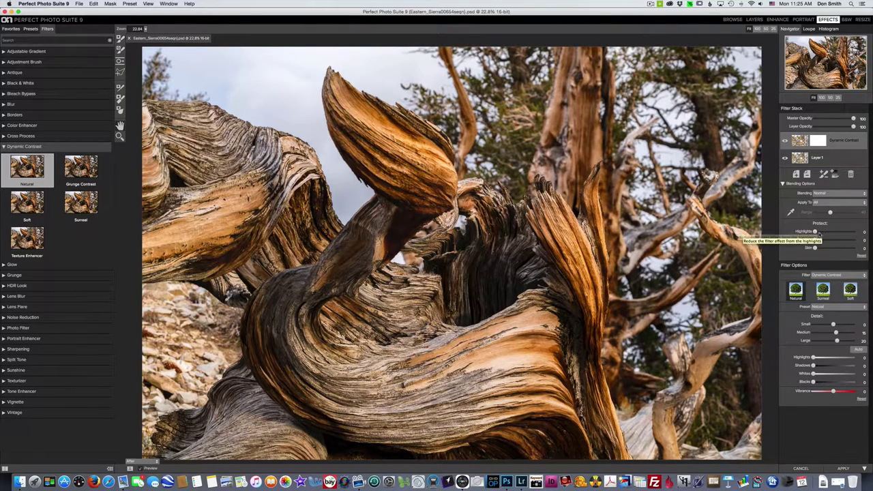
left_click_drag(815, 232, 858, 237)
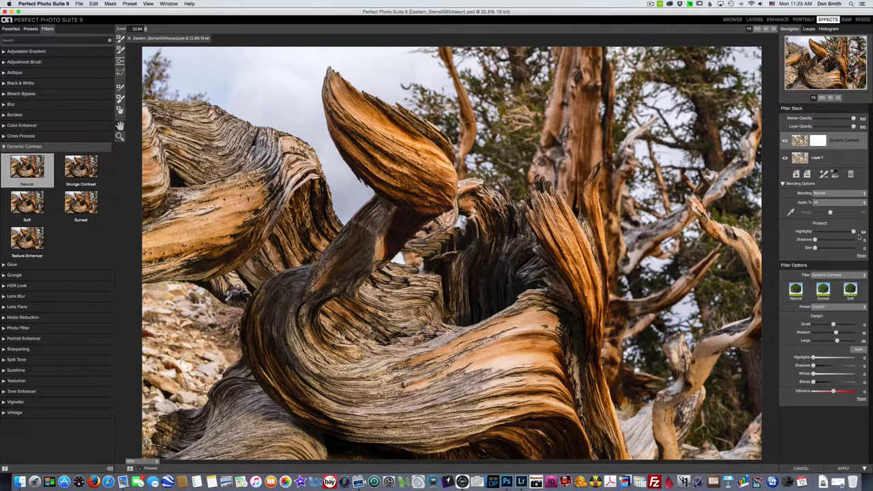
- Compare the contrast effect using Master Opacity, then add a new empty layer above it
left_click(858, 118)
left_click_drag(854, 119, 809, 119)
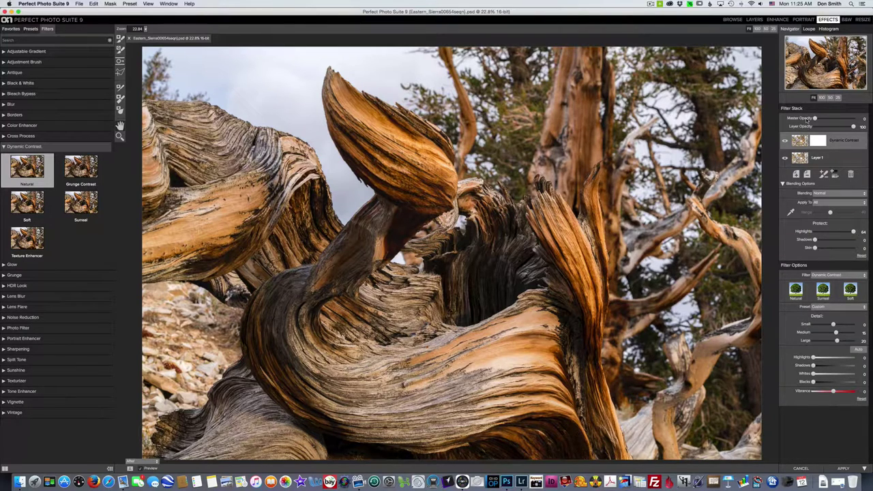
left_click_drag(817, 120, 858, 121)
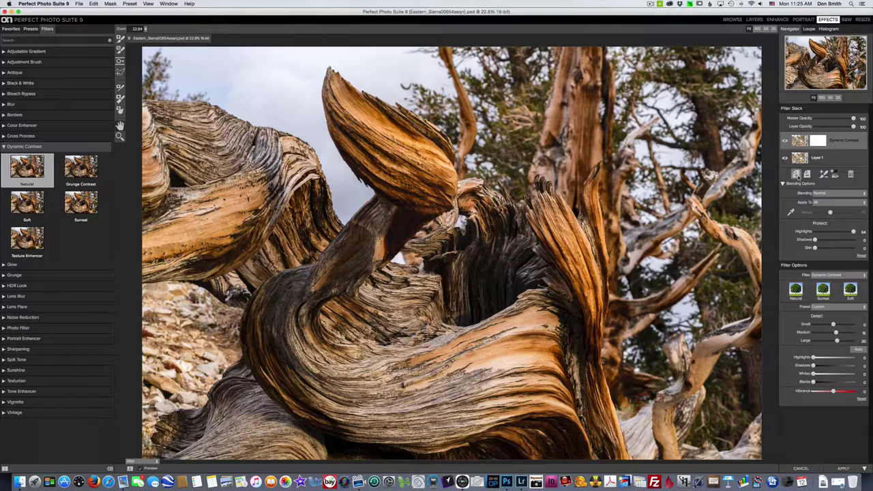
left_click(834, 174)
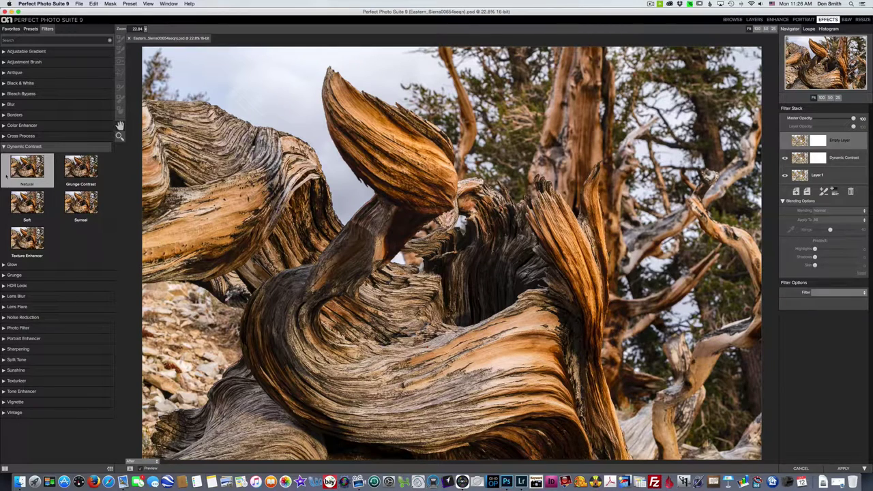
- Apply Fall Enhancer at about 42% opacity with Protect Highlights 64, then apply back to Photoshop
left_click(3, 127)
left_click(4, 127)
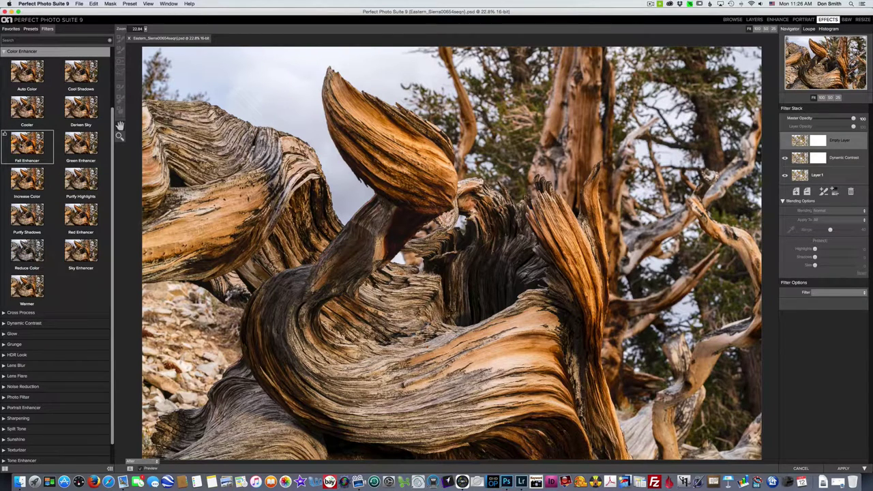
left_click(27, 145)
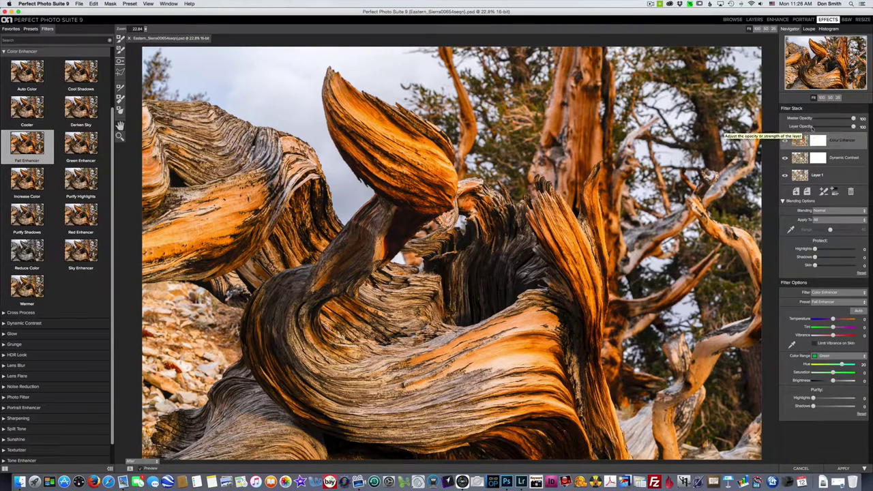
left_click_drag(854, 127, 832, 130)
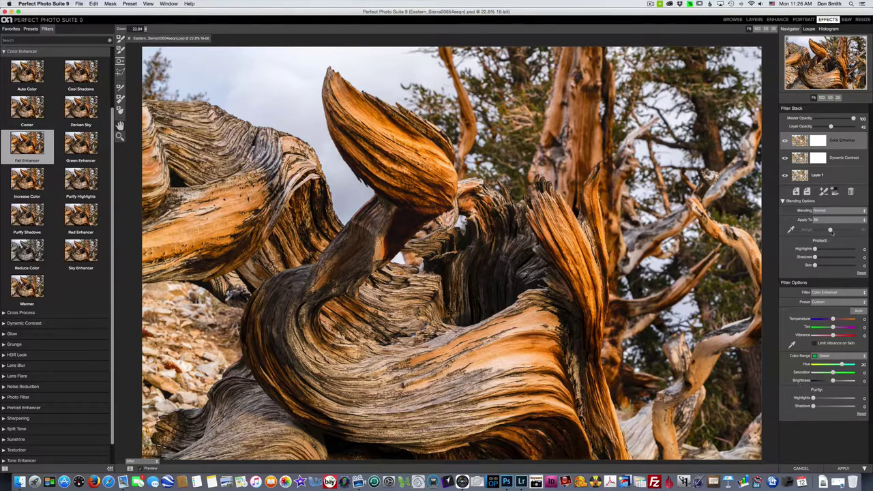
left_click_drag(816, 250, 853, 250)
left_click(845, 469)
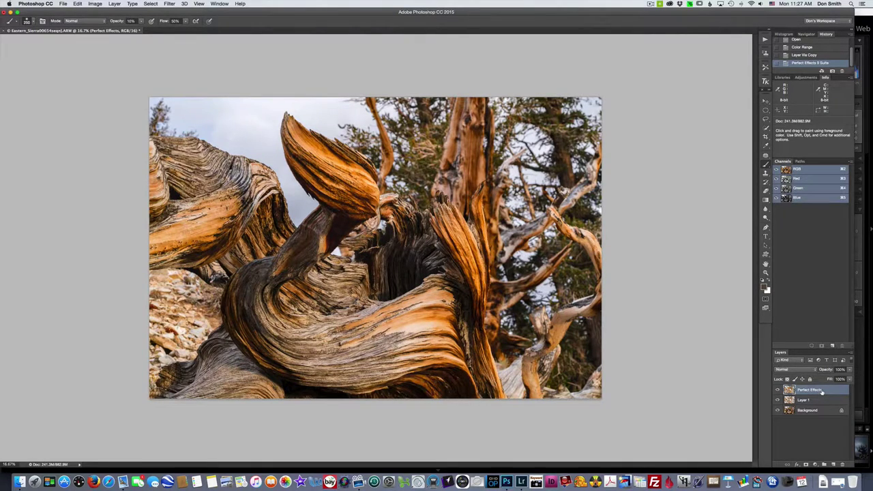
- Compare the Perfect Effects layer by toggling its visibility and fading its opacity out and back
left_click(777, 390)
left_click(778, 390)
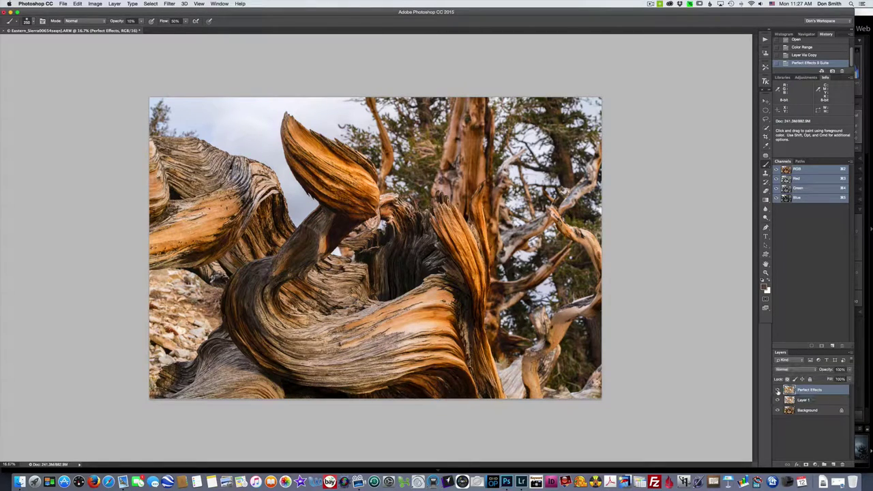
left_click(849, 371)
left_click_drag(851, 379, 777, 380)
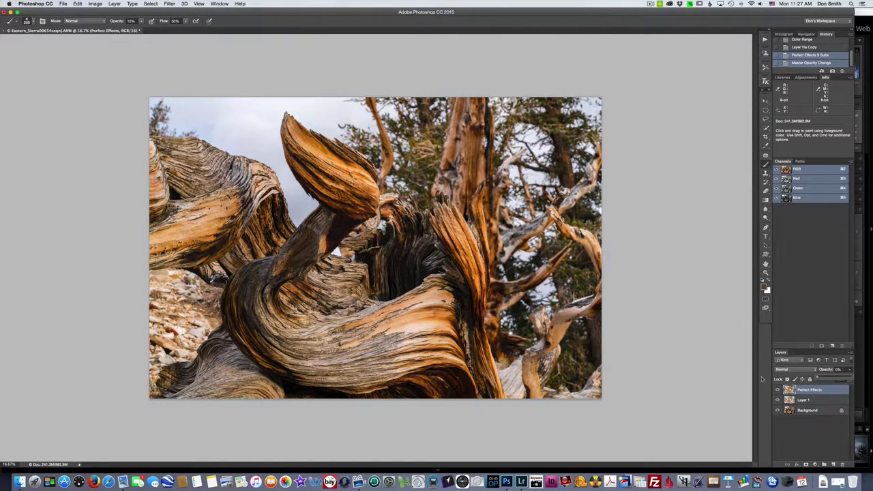
left_click_drag(762, 380, 854, 387)
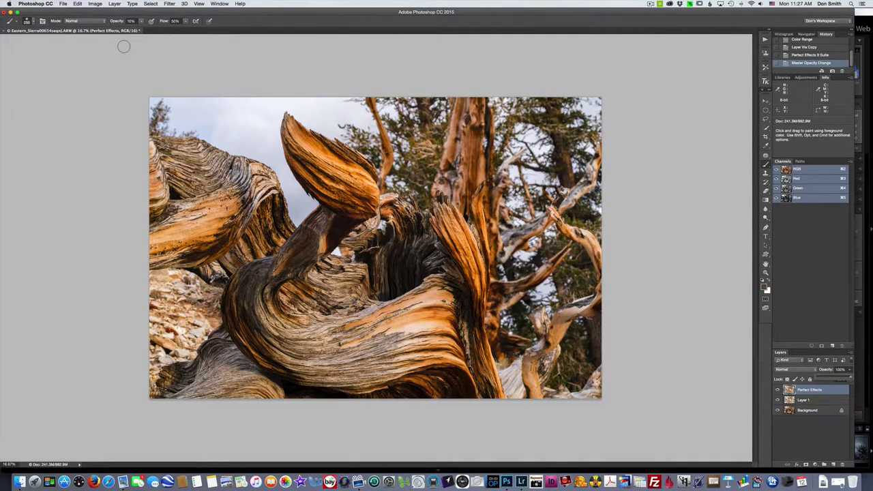
- Flatten all layers into a single Background image with Layer > Flatten Image
left_click(114, 3)
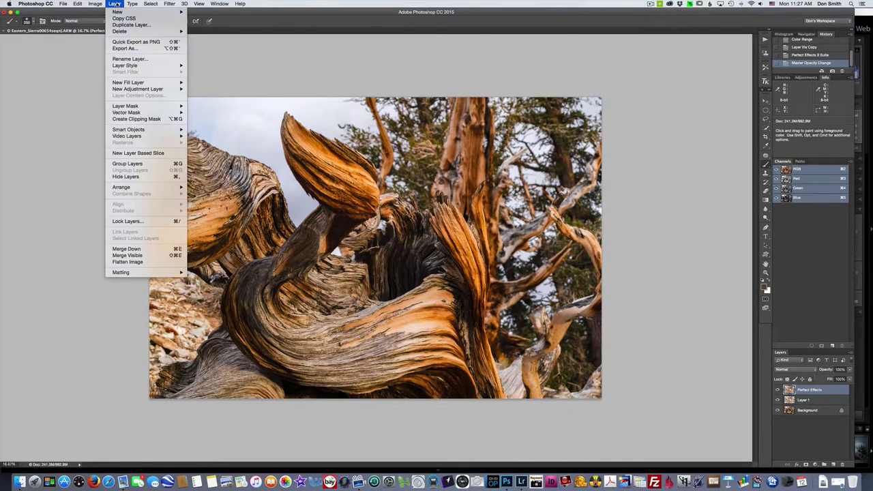
left_click(171, 264)
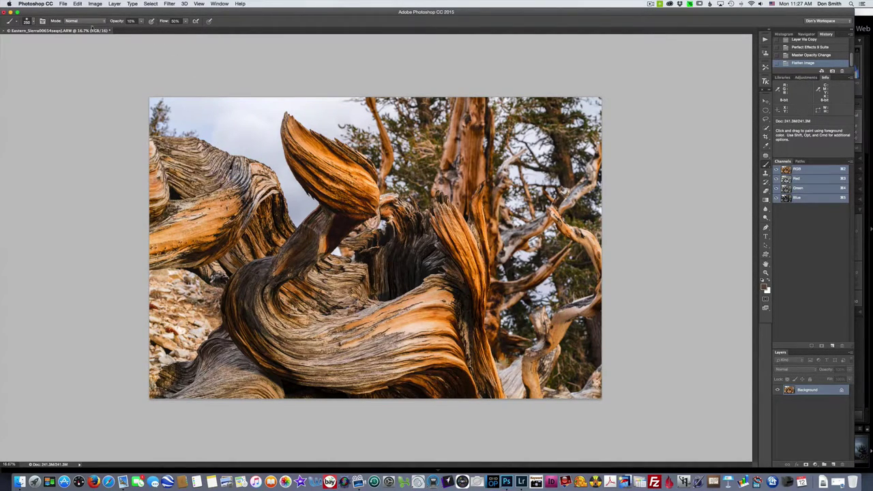
left_click(153, 6)
- In Color Range, sample the sky colour and set Fuzziness to about 37
left_click(162, 71)
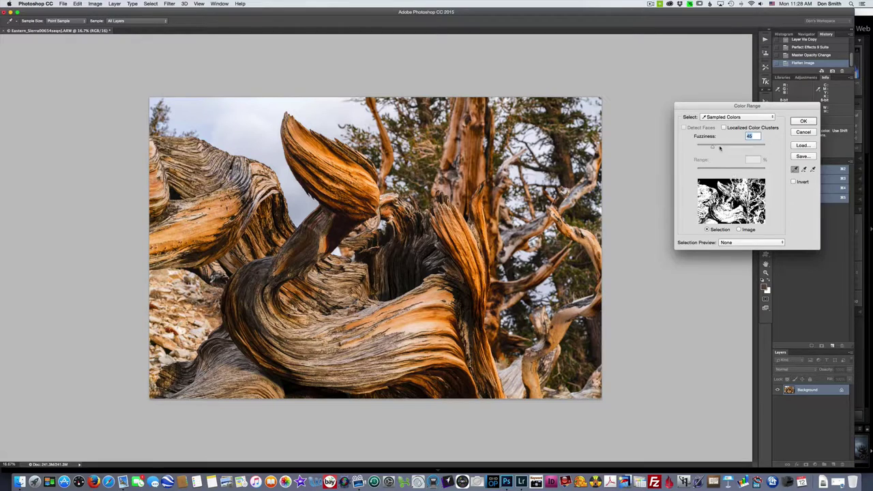
left_click_drag(702, 148, 649, 148)
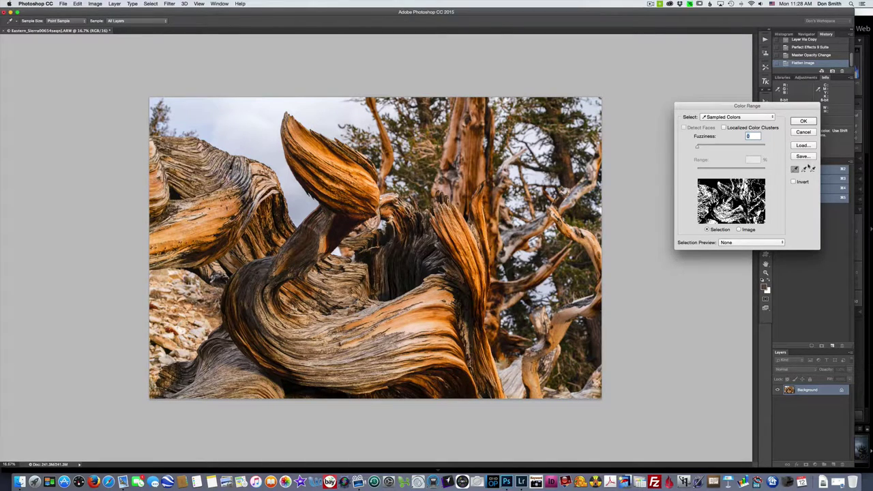
left_click(795, 170)
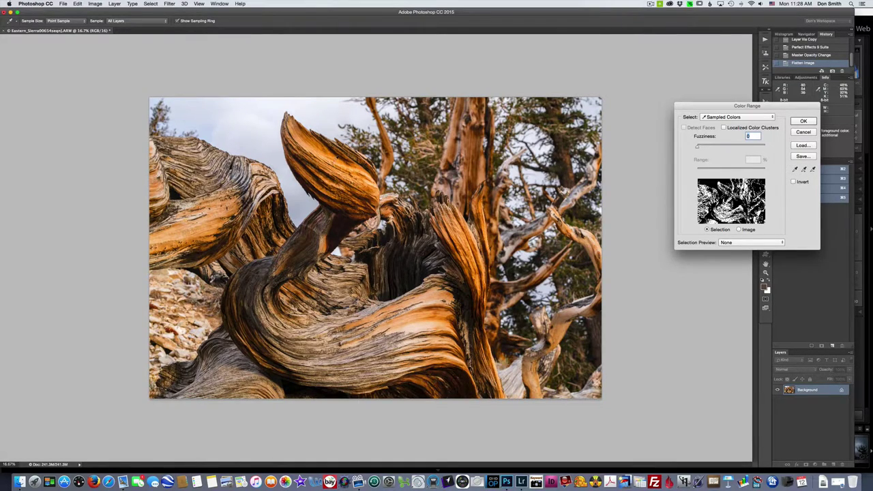
left_click(259, 139)
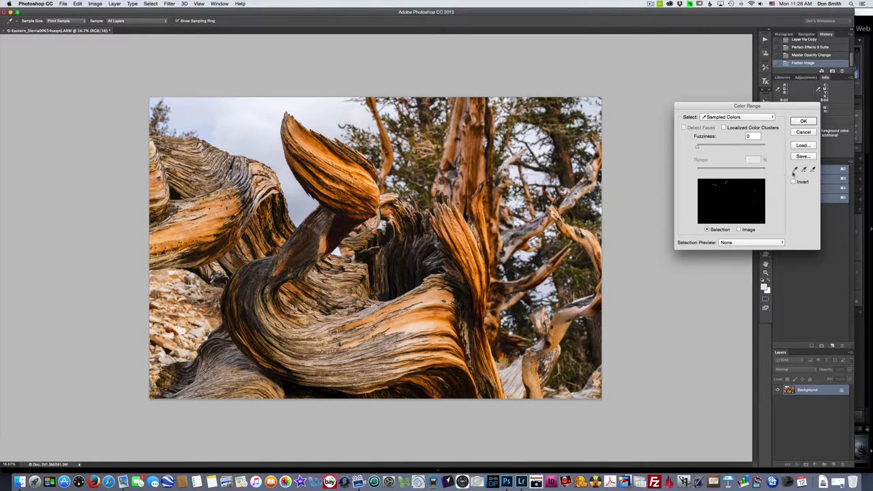
left_click(795, 170)
left_click(804, 170)
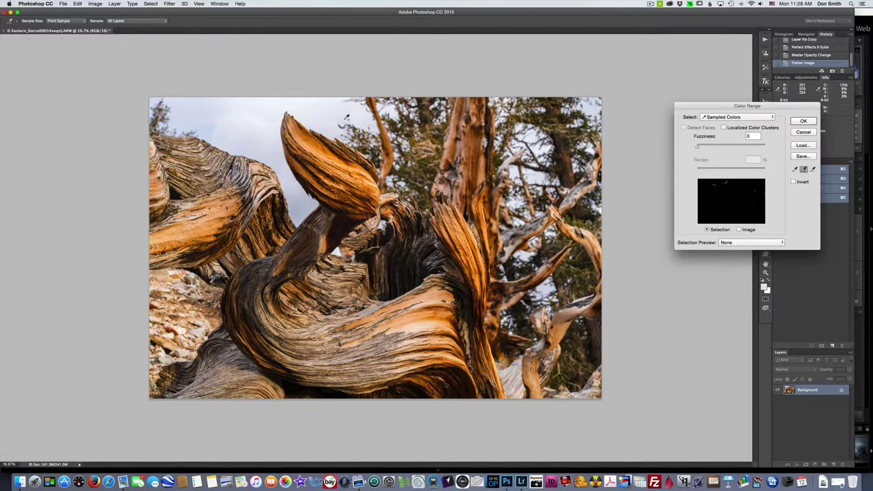
left_click(298, 208)
left_click_drag(698, 148, 716, 148)
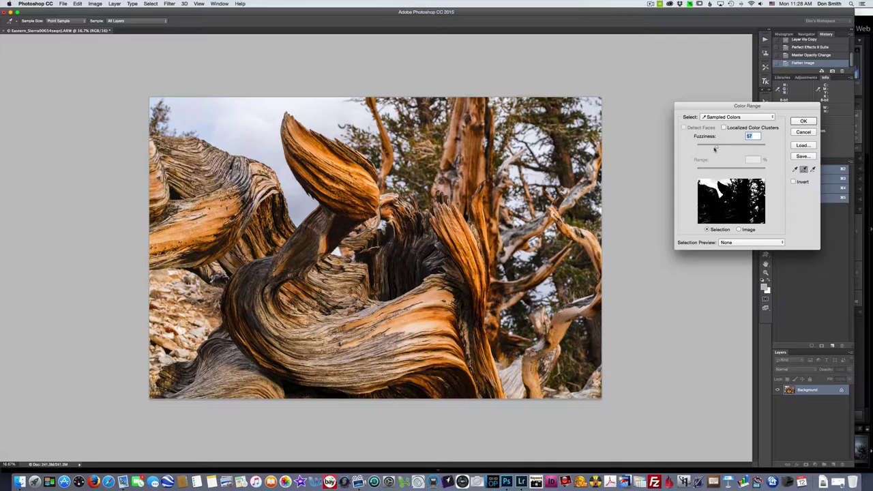
left_click_drag(714, 148, 710, 151)
- Subtract the right-side trees, add back the upper-left sky, and accept the selection
left_click(813, 170)
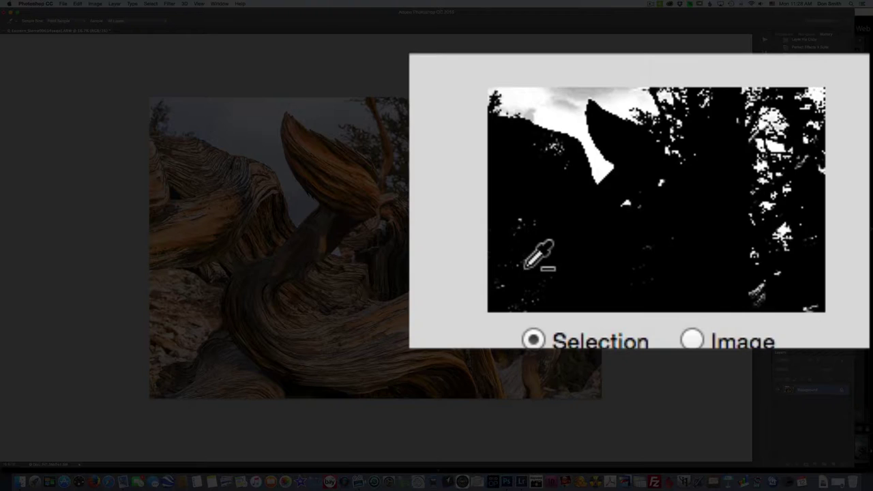
left_click(526, 267)
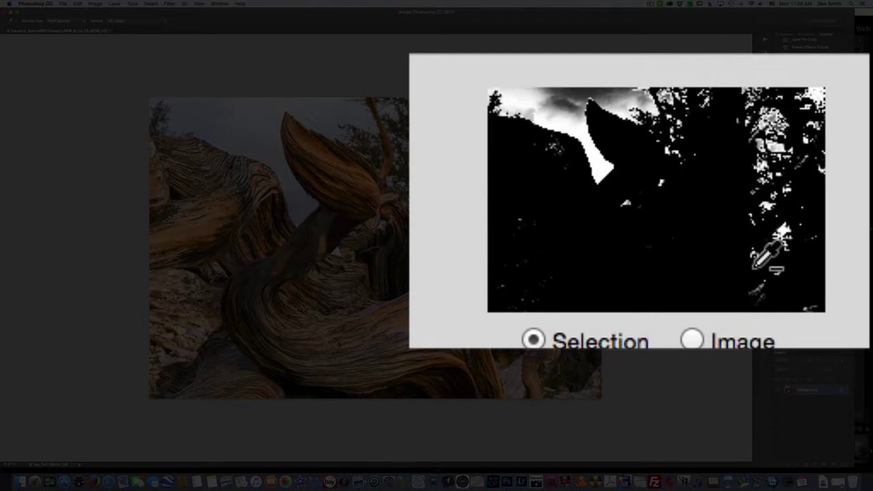
left_click(765, 284)
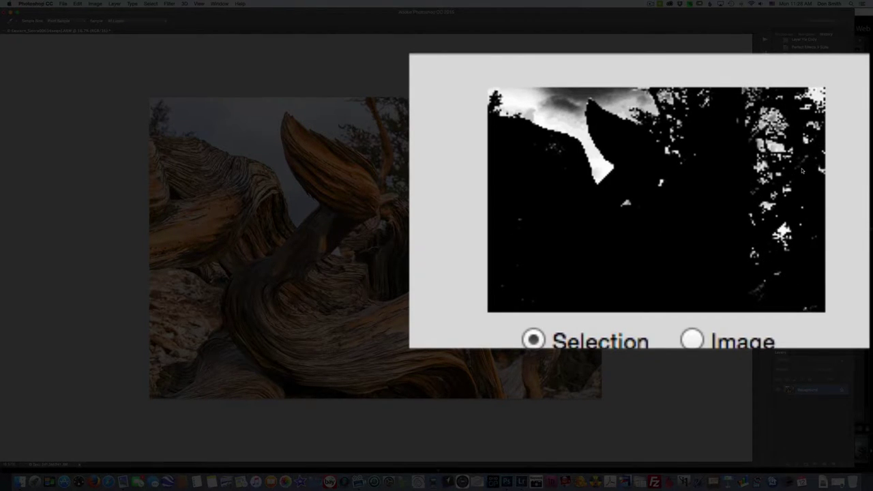
left_click(591, 101)
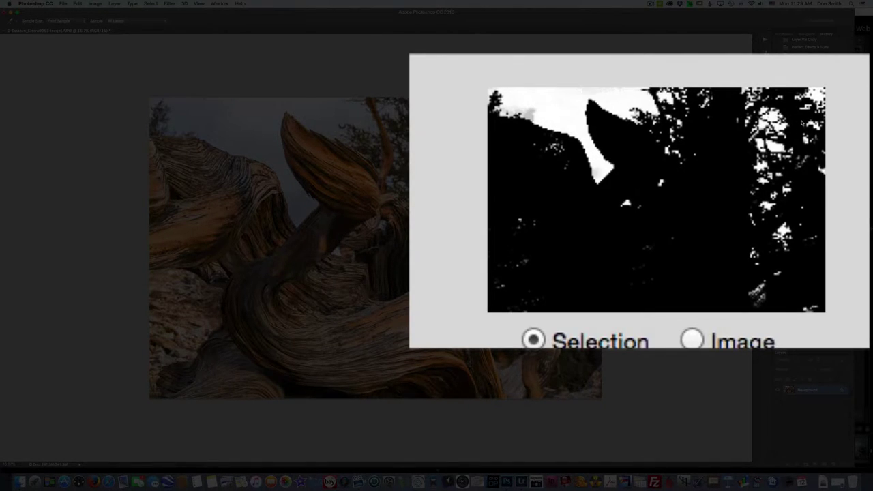
left_click(751, 146)
key("b")
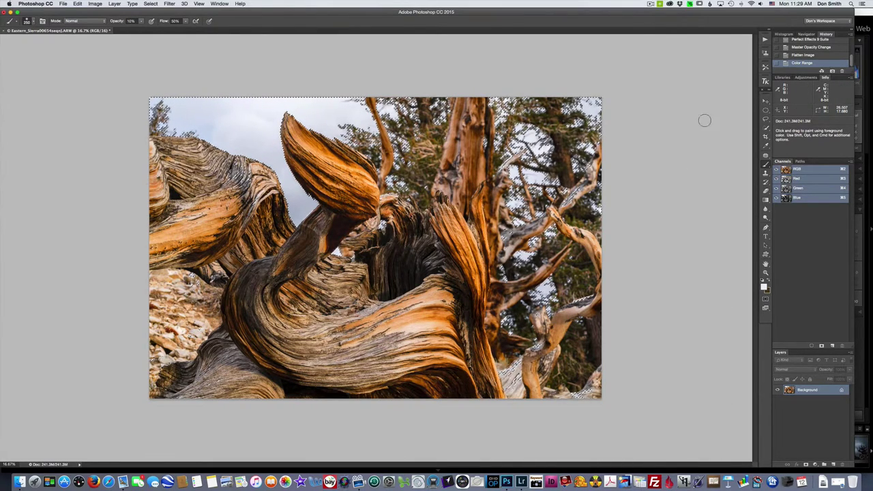
- Open the TKActionsV4 panel, keeping the sky selection; the adjustment layer menu is dismissed
left_click(765, 82)
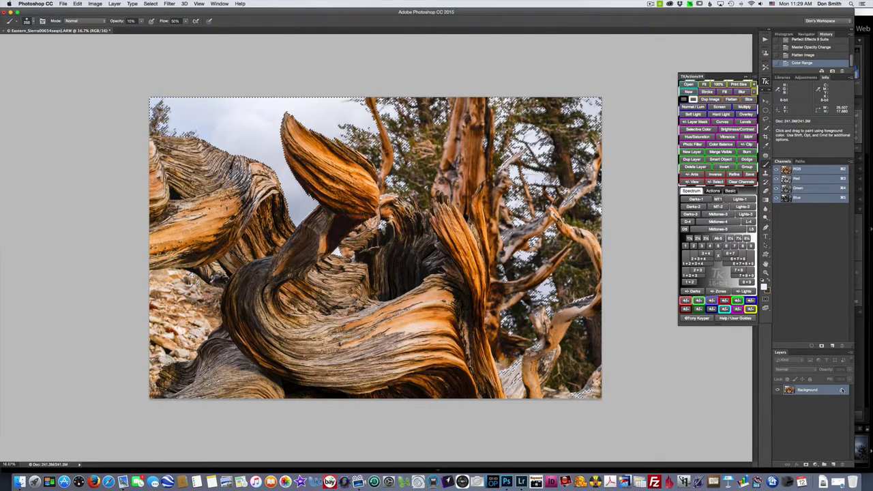
left_click(816, 465)
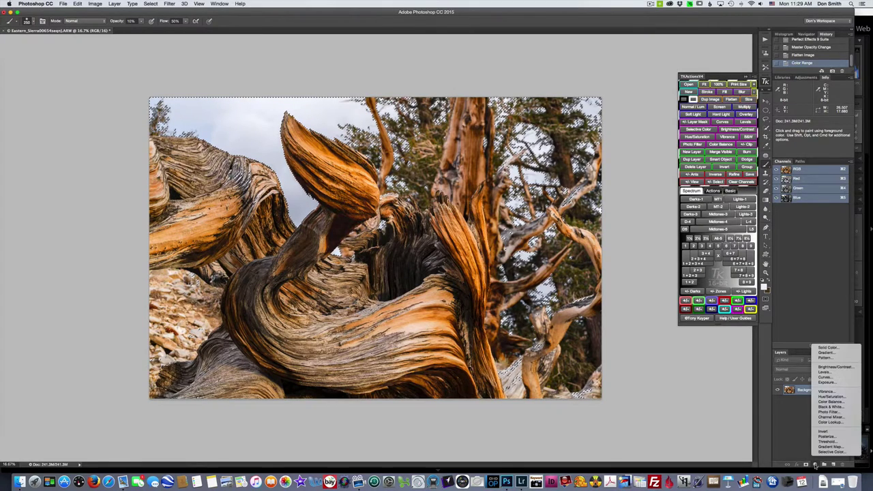
left_click(628, 386)
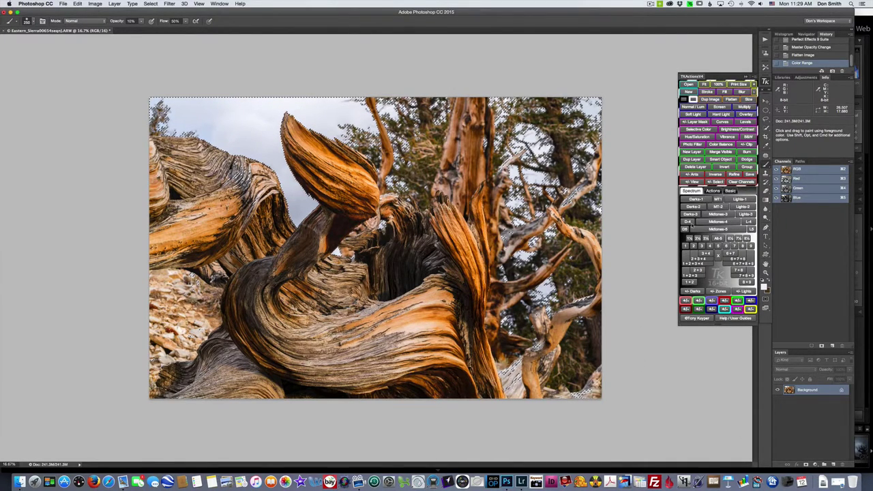
- Add a sky-masked Hue/Saturation layer from TK Actions and raise Blues saturation to +61
left_click(696, 138)
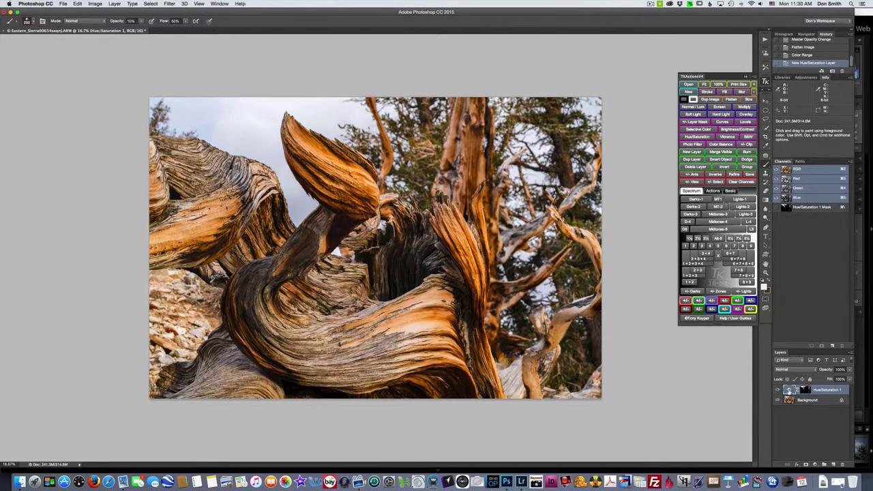
double_click(789, 391)
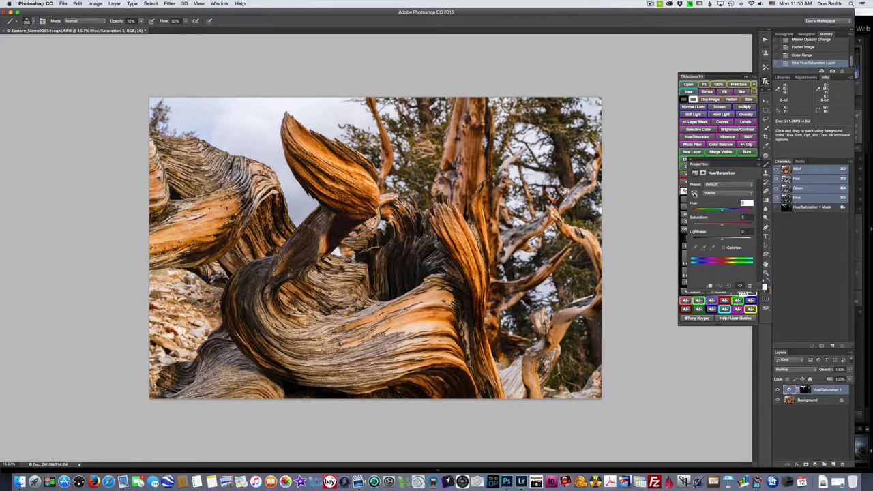
left_click(695, 194)
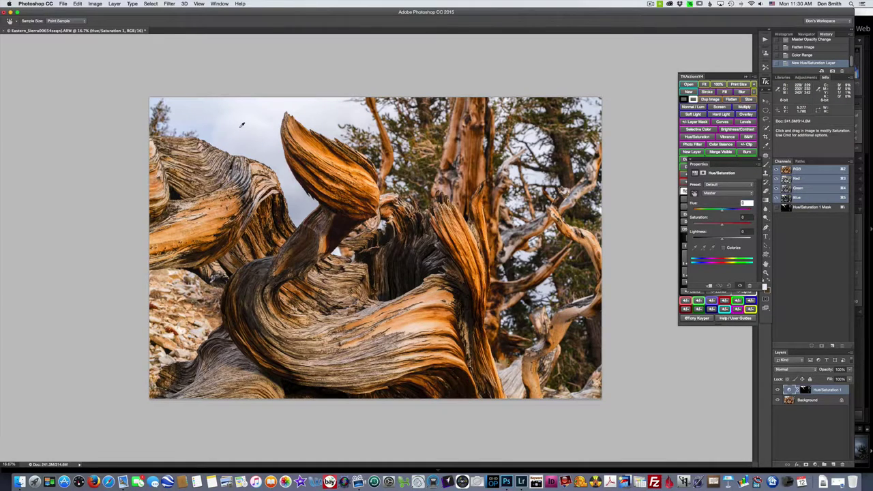
left_click(241, 126)
mouse_move(255, 130)
left_mouse_down()
mouse_move(272, 132)
mouse_move(250, 133)
mouse_move(262, 134)
left_mouse_up()
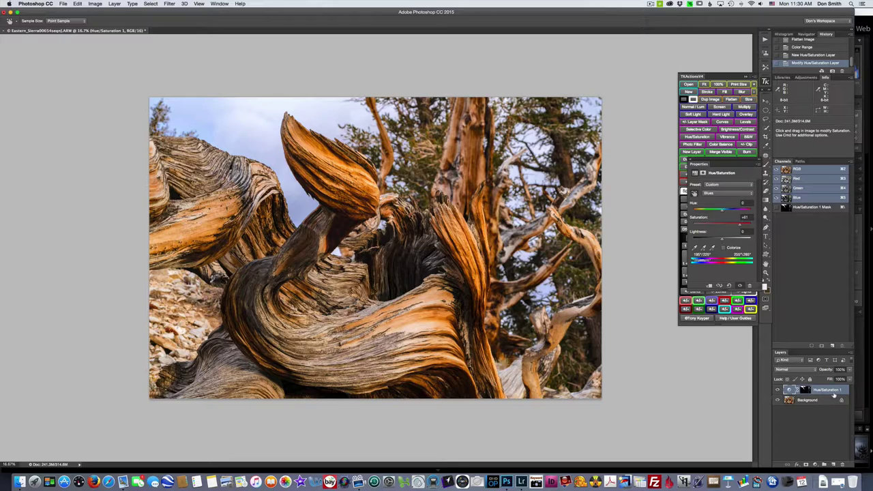
- Compare the Hue/Saturation layer on and off and set its opacity to 95%
left_click(777, 390)
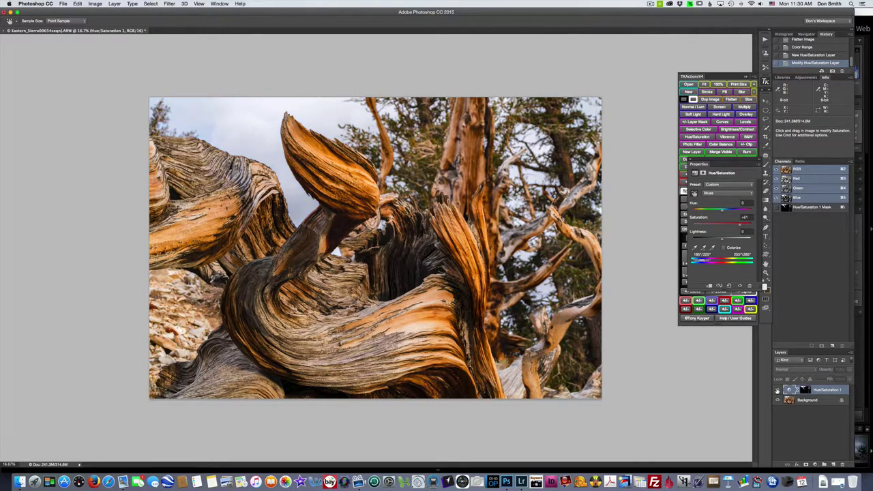
left_click(777, 390)
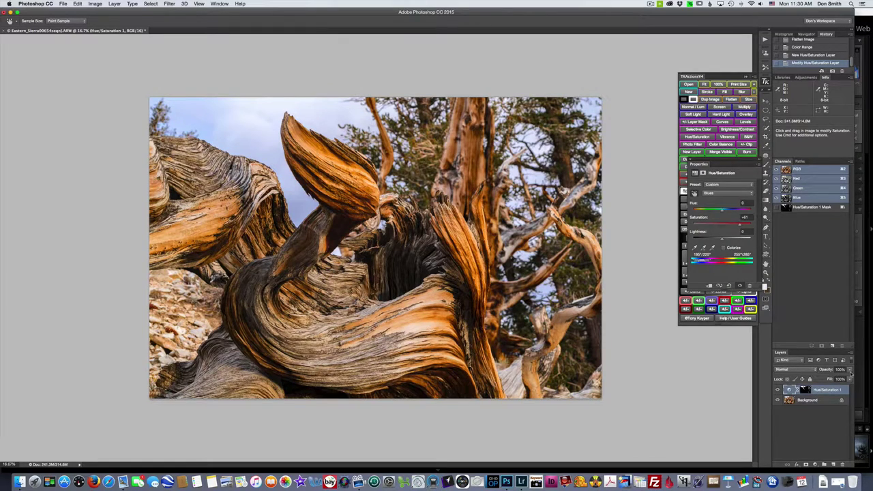
left_click_drag(850, 370, 868, 383)
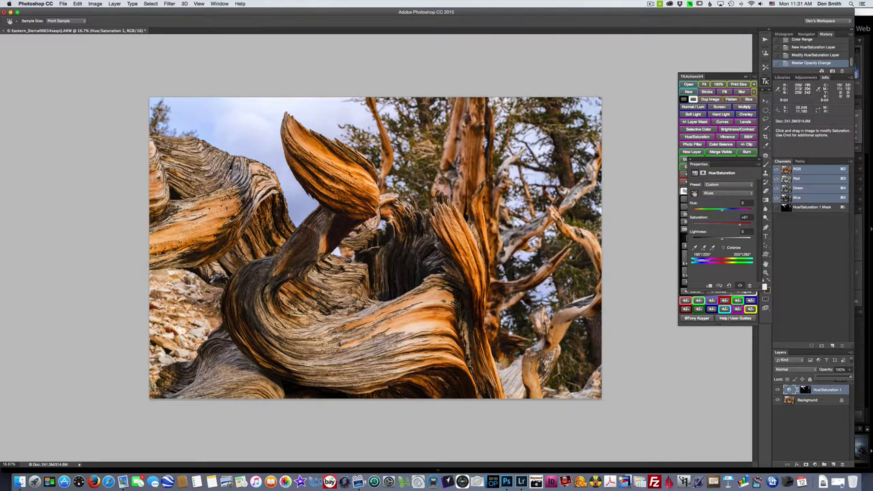
- Set Blues saturation to +71 and close the Hue/Saturation properties
left_click_drag(550, 289, 554, 290)
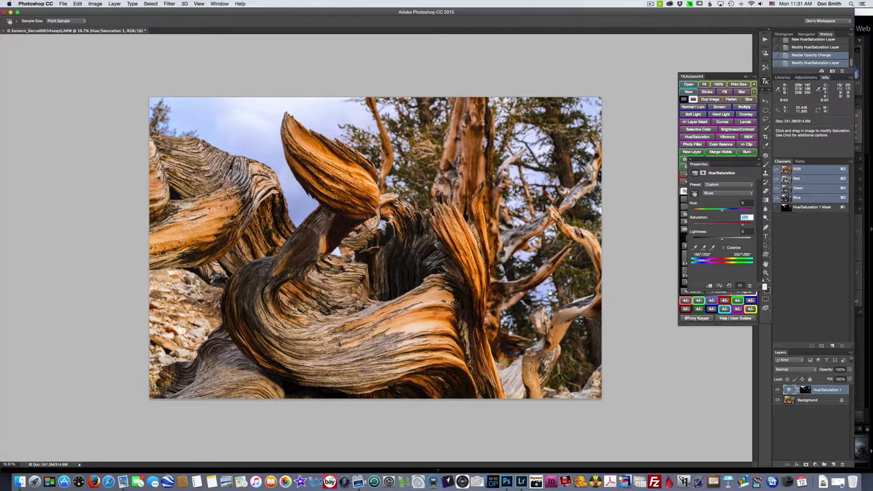
type("71")
key("Return")
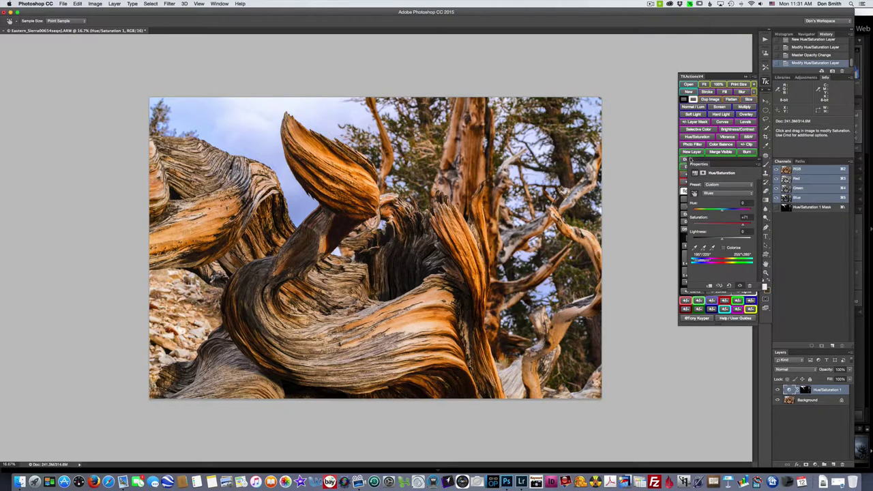
left_click(691, 161)
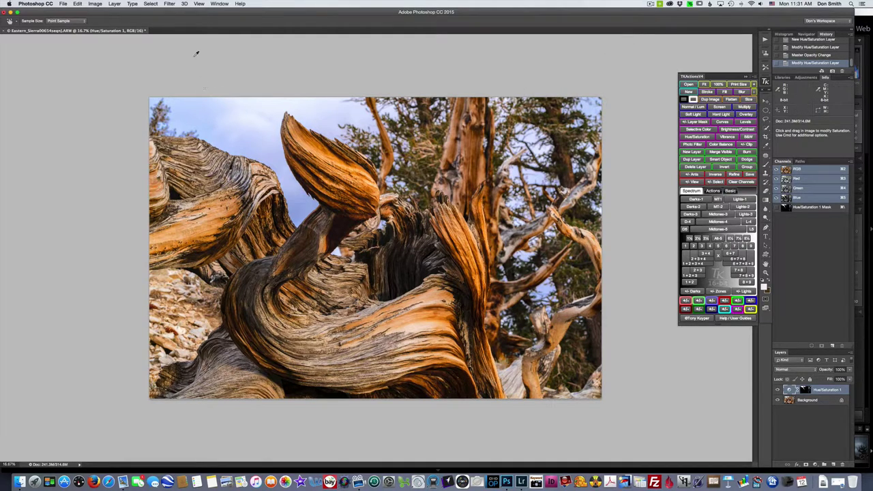
- Restore the History panel from the Window menu and revert to the original Open state
left_click(219, 3)
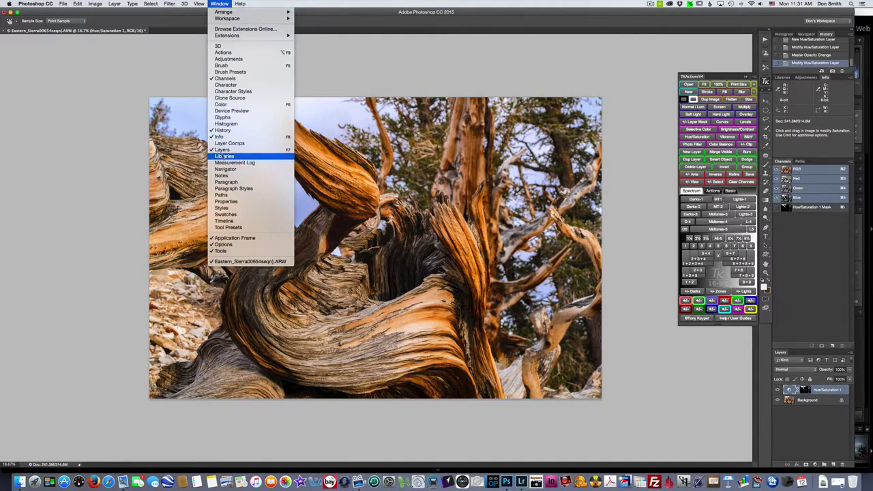
left_click(222, 129)
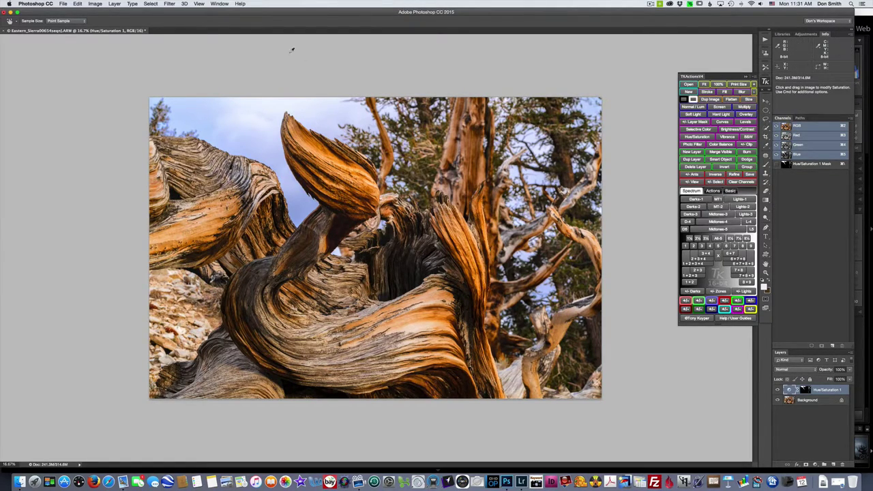
left_click(219, 3)
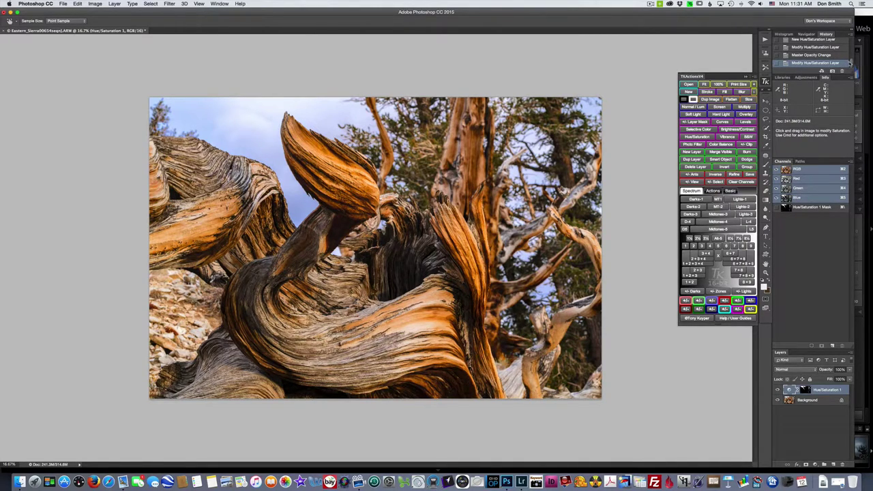
left_click_drag(850, 63, 853, 21)
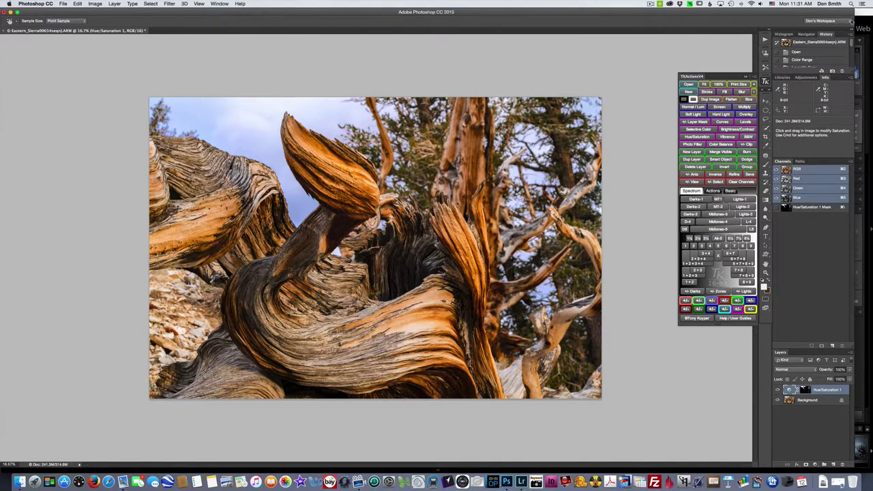
left_click(810, 52)
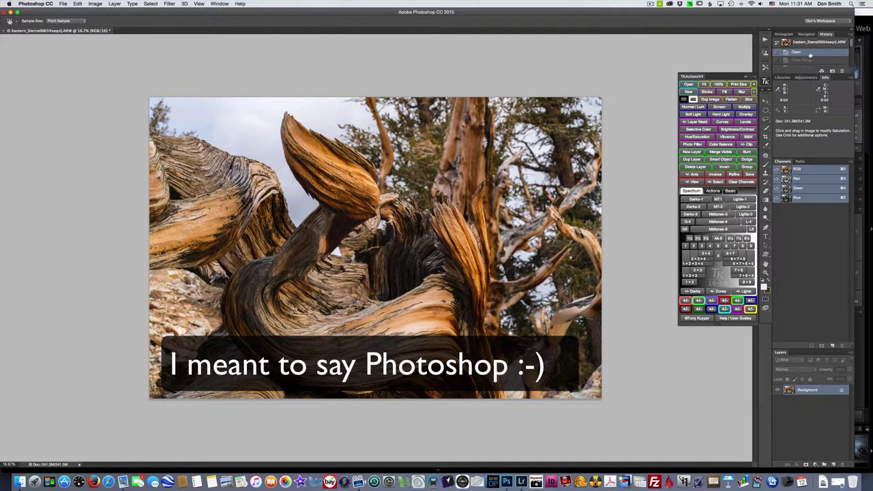
left_click_drag(854, 46, 852, 66)
- Return to the latest blue-sky History state and bring Photoshop back to the front
left_click(823, 63)
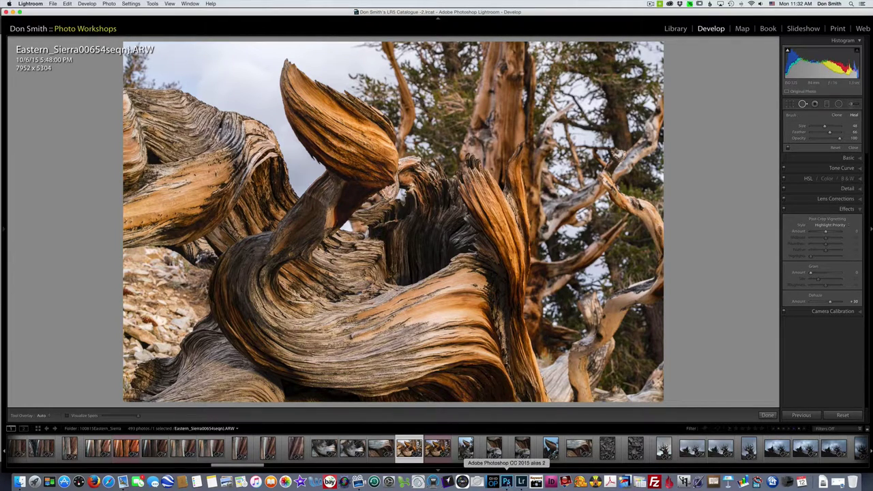
left_click(506, 481)
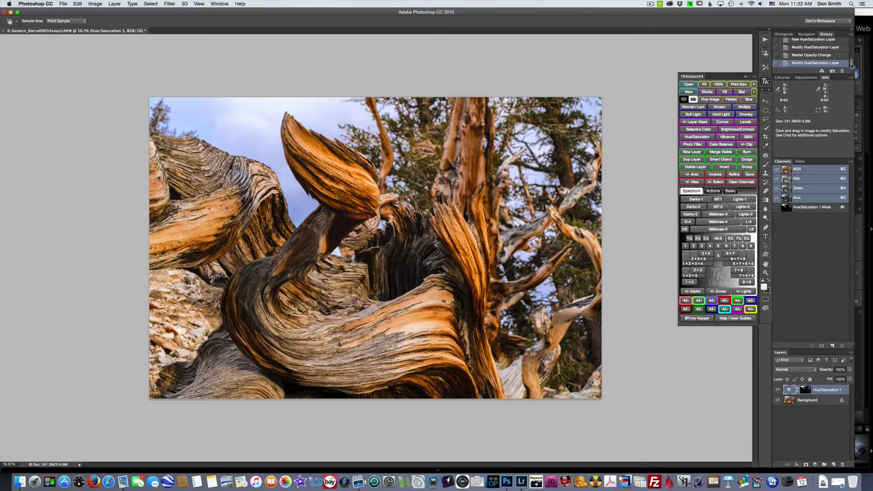
- Compare the original opened photo with the Master Opacity Change state via History, ending on the blue sky
left_click_drag(851, 63, 856, 39)
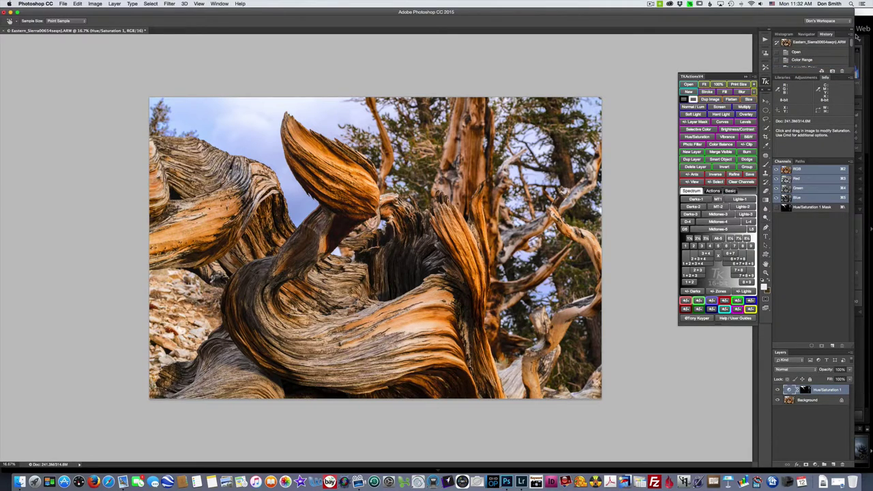
left_click(831, 52)
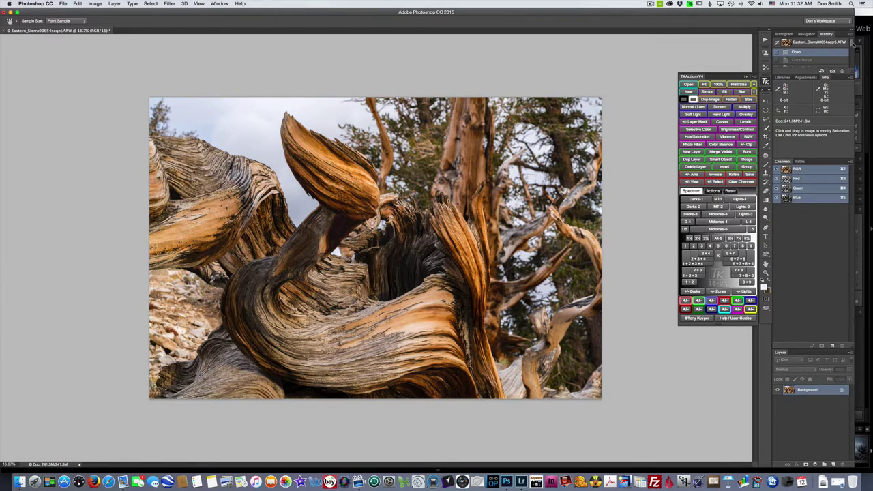
left_click_drag(852, 42, 851, 71)
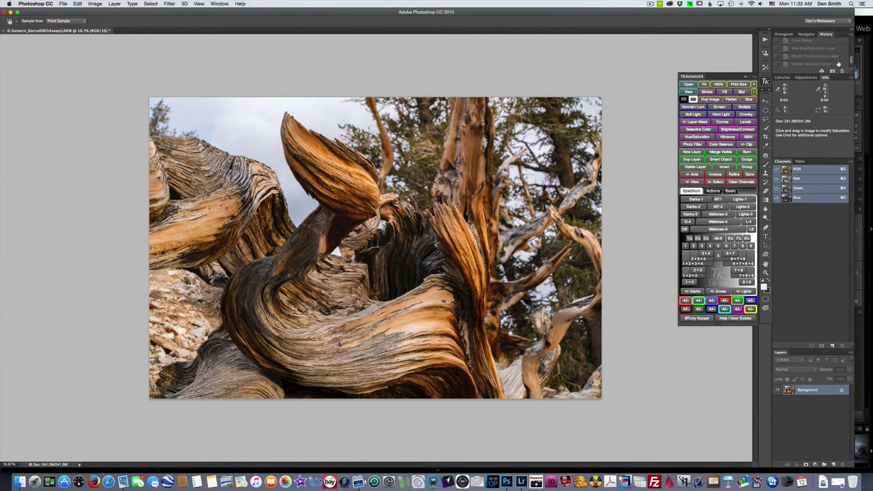
left_click(839, 63)
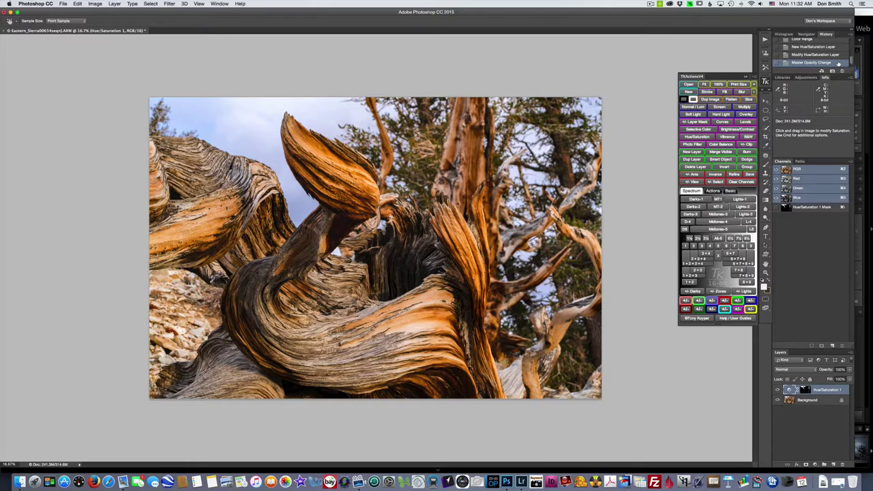